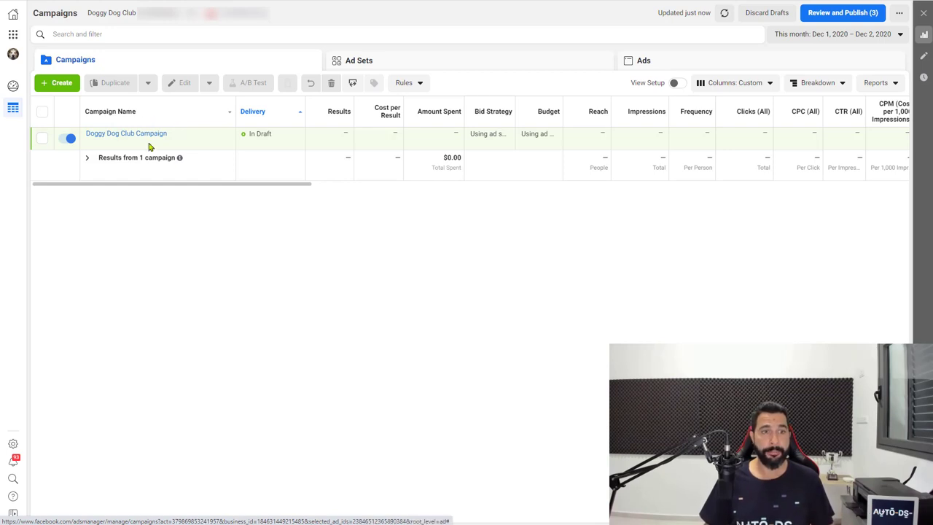
Open Doggy Dog Club Campaign for editing and review its objective, engagement type and A/B test settings.
mouse_move(140, 145)
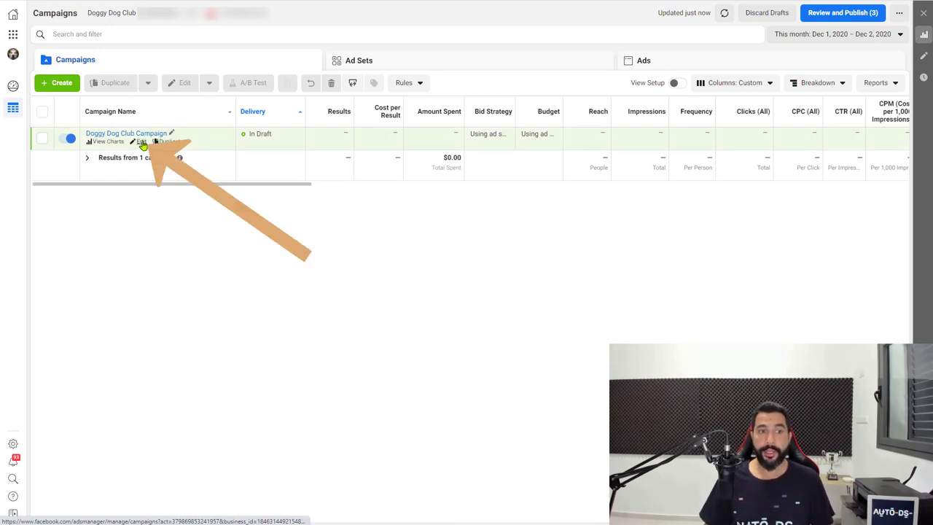
left_click(142, 143)
left_click(141, 143)
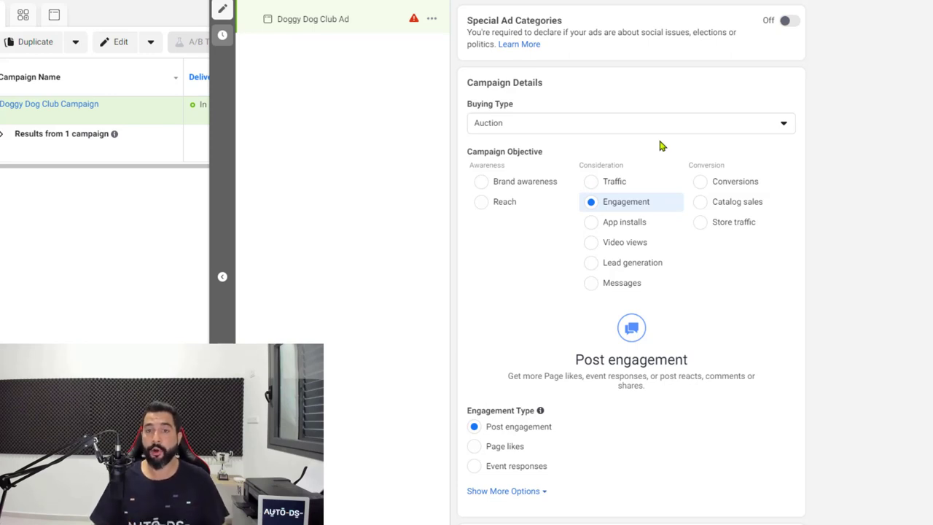
scroll(537, 254, "down", 2)
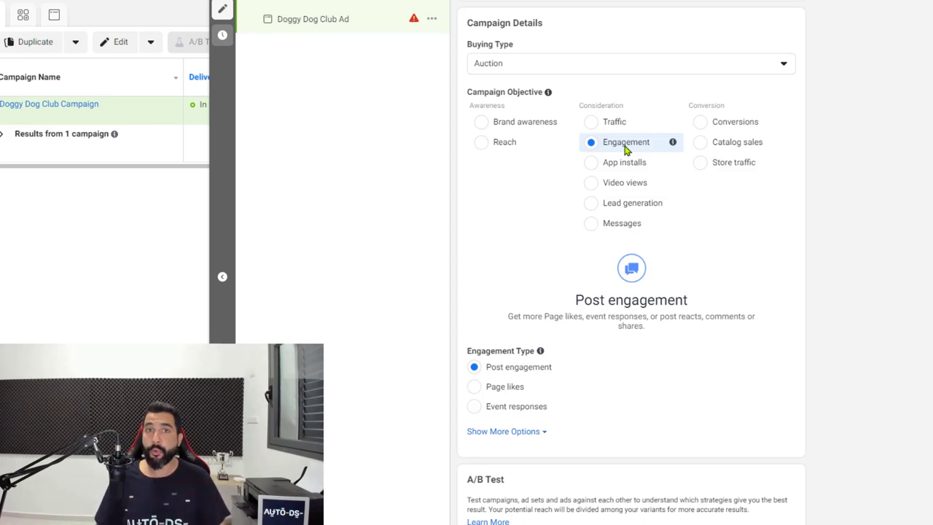
scroll(586, 176, "down", 1)
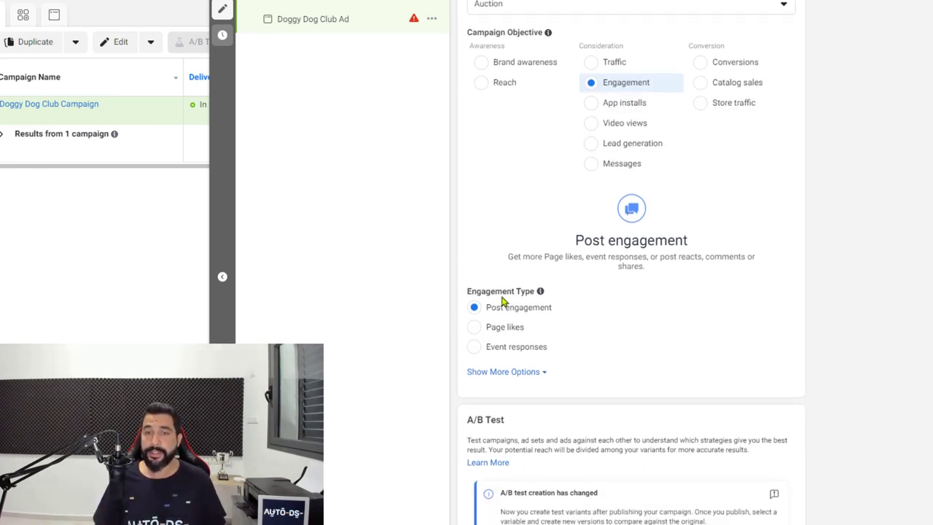
scroll(501, 299, "down", 2)
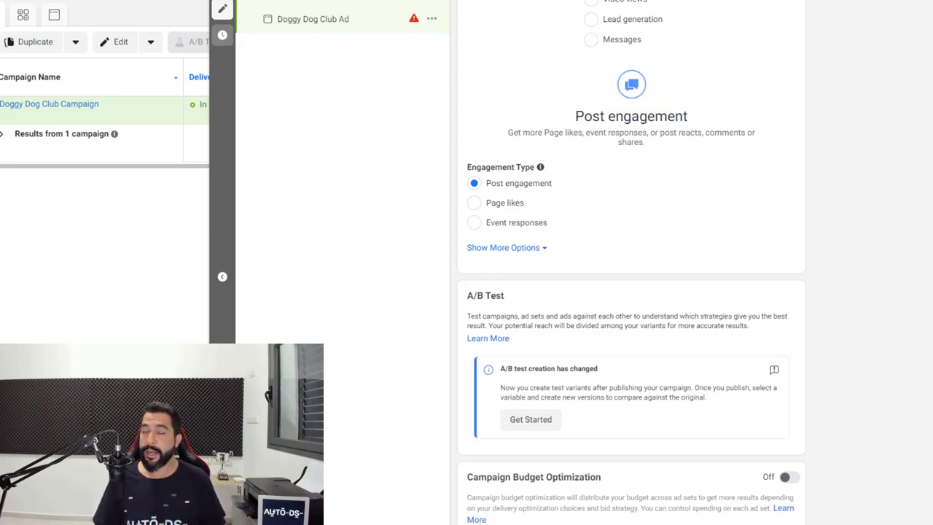
scroll(355, 9, "up", 1)
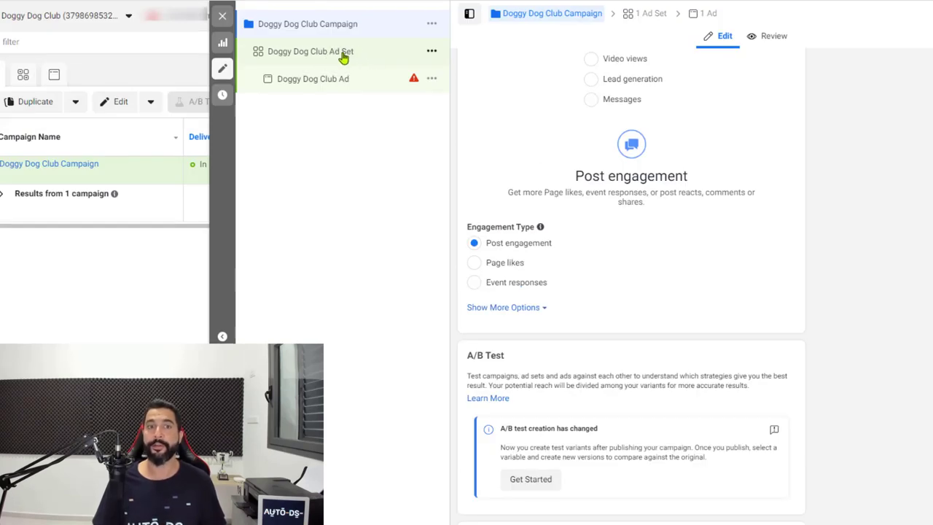
Open Doggy Dog Club Ad Set and review its budget, schedule, locations, age, gender and detailed targeting.
left_click(365, 55)
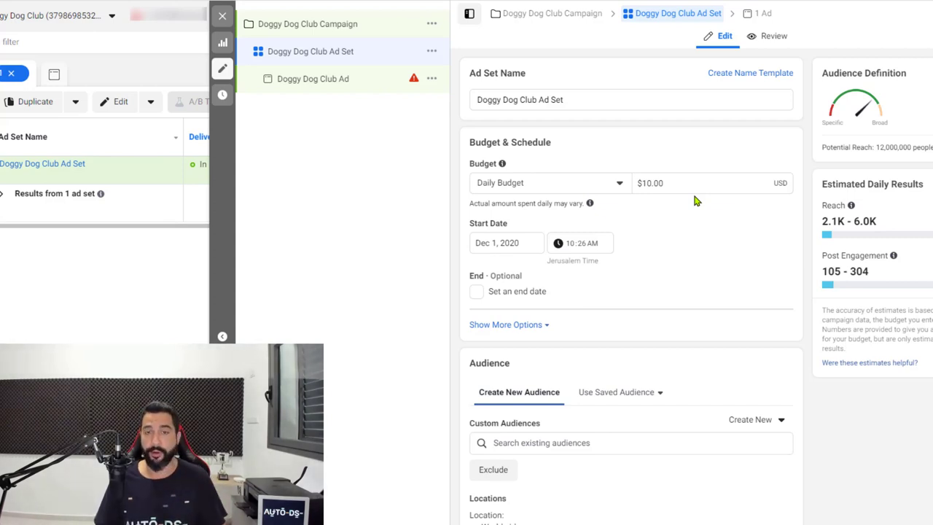
scroll(665, 185, "down", 3)
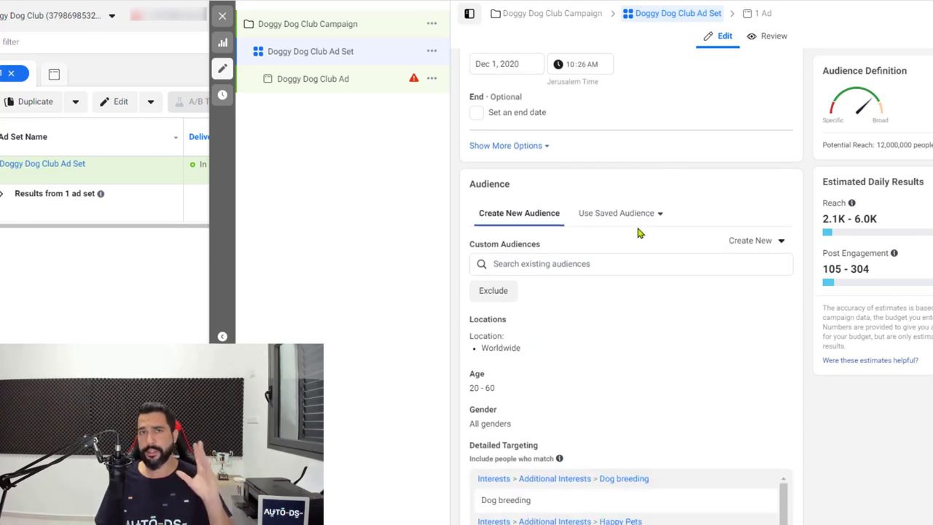
scroll(634, 232, "down", 1)
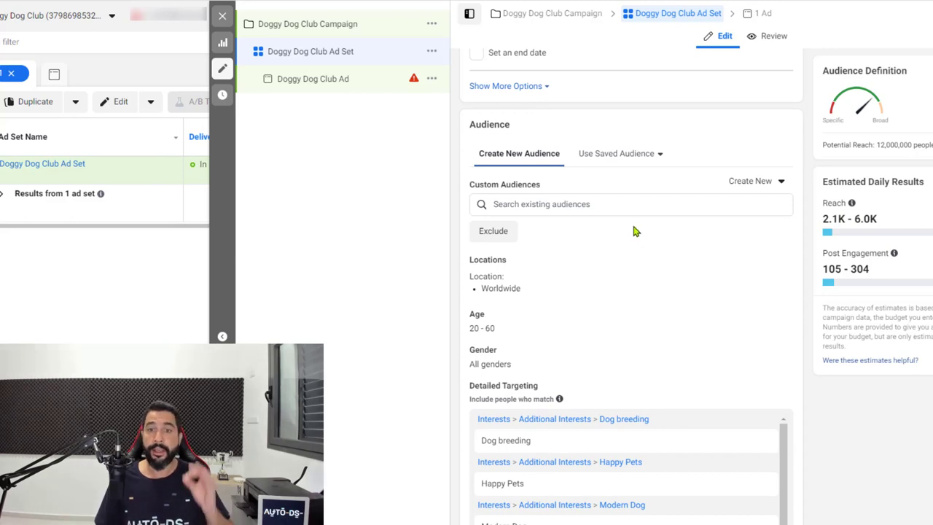
scroll(633, 231, "down", 1)
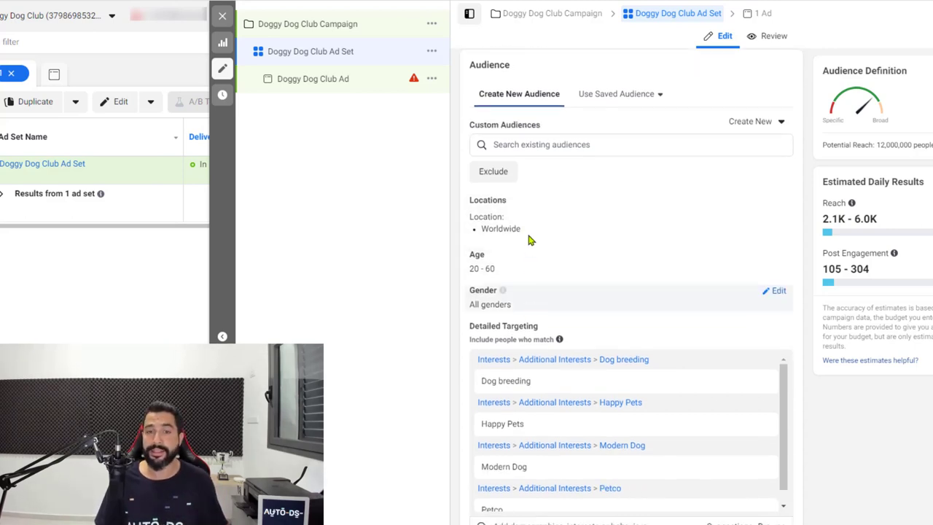
scroll(527, 292, "down", 1)
scroll(534, 188, "down", 1)
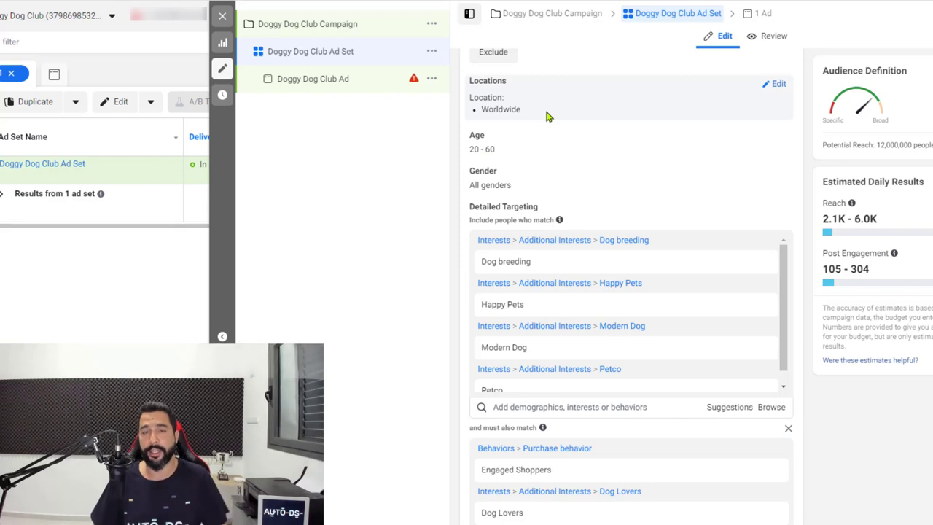
scroll(582, 157, "up", 1)
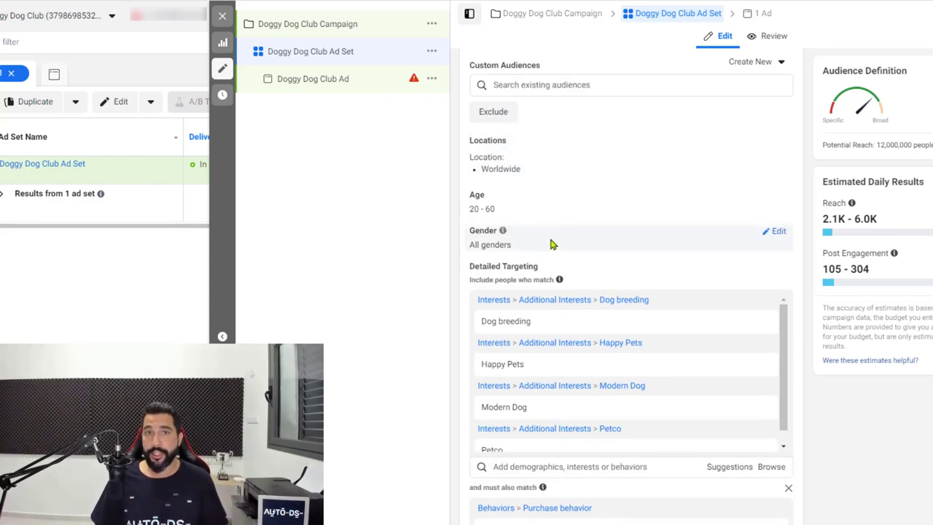
scroll(558, 248, "down", 2)
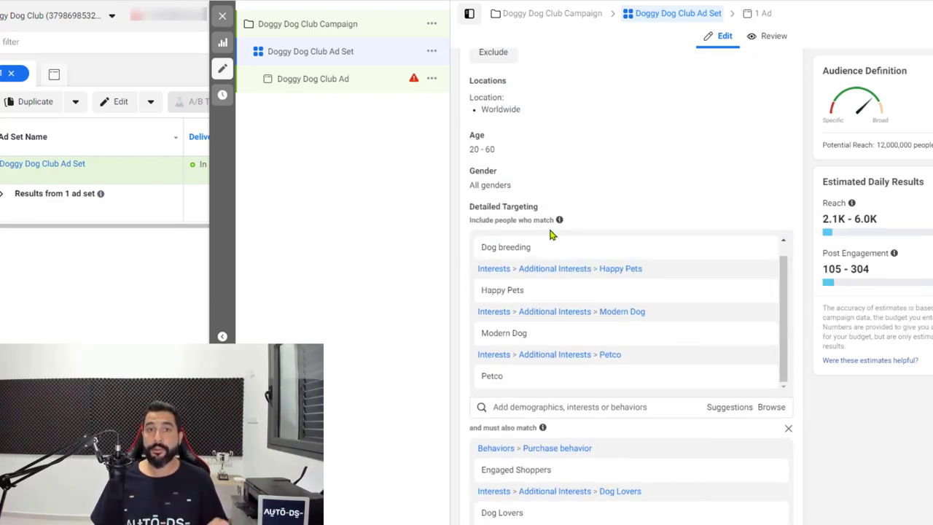
scroll(554, 233, "down", 1)
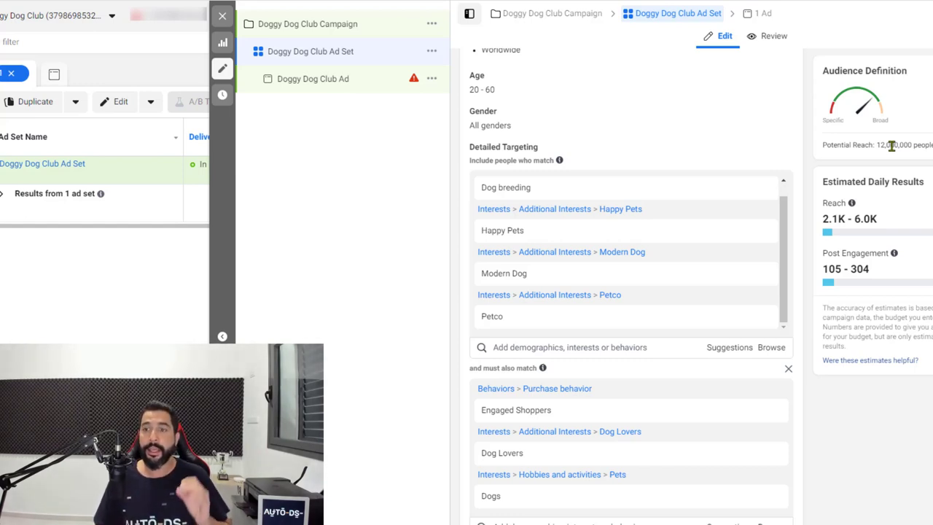
Check the ad set's potential reach against its detailed targeting interests and the must-also-match group.
left_click_drag(876, 145, 910, 146)
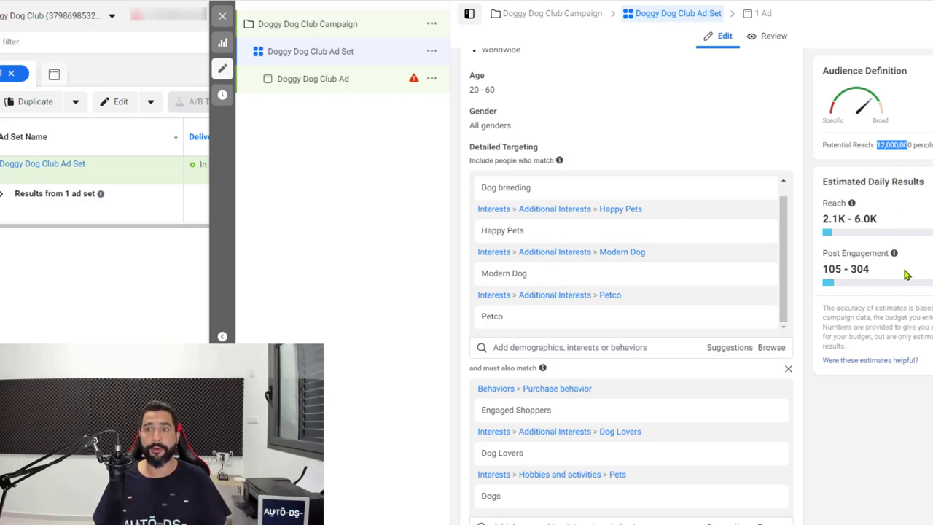
left_click_drag(906, 145, 895, 160)
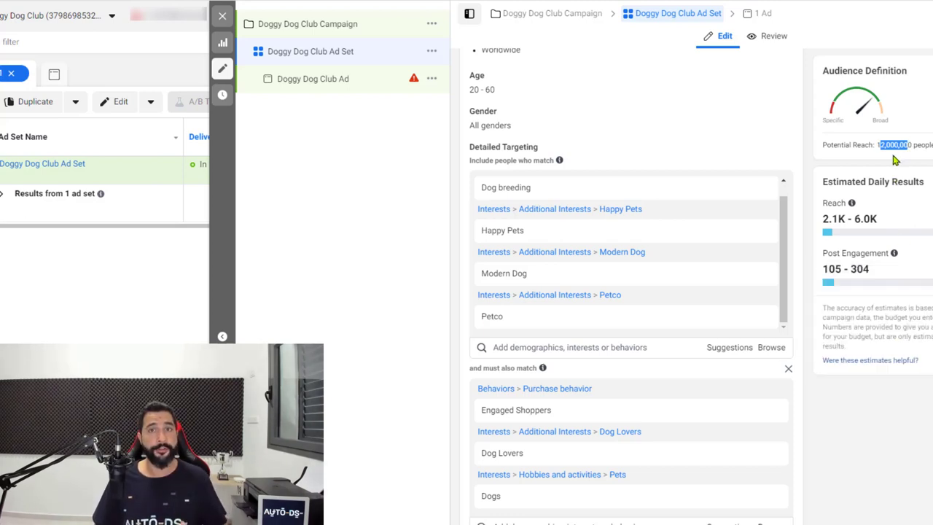
scroll(901, 179, "down", 2)
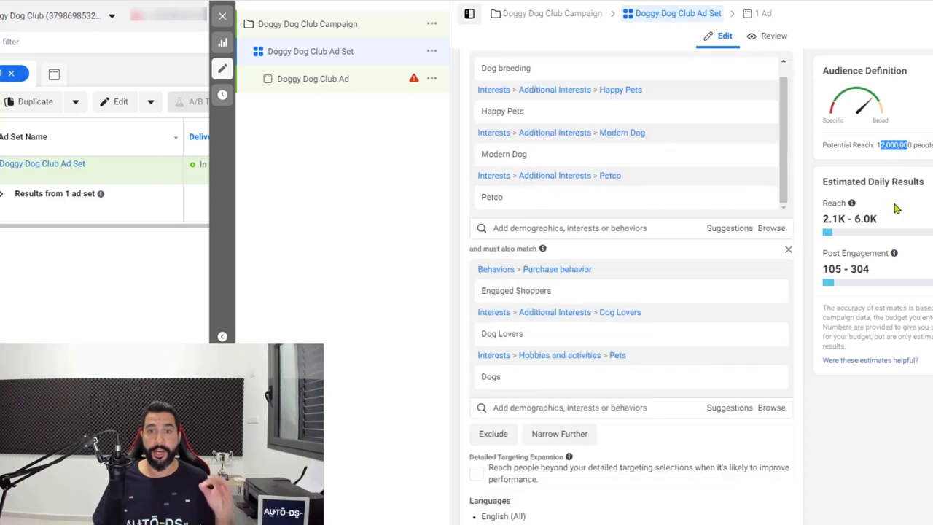
scroll(895, 208, "up", 2)
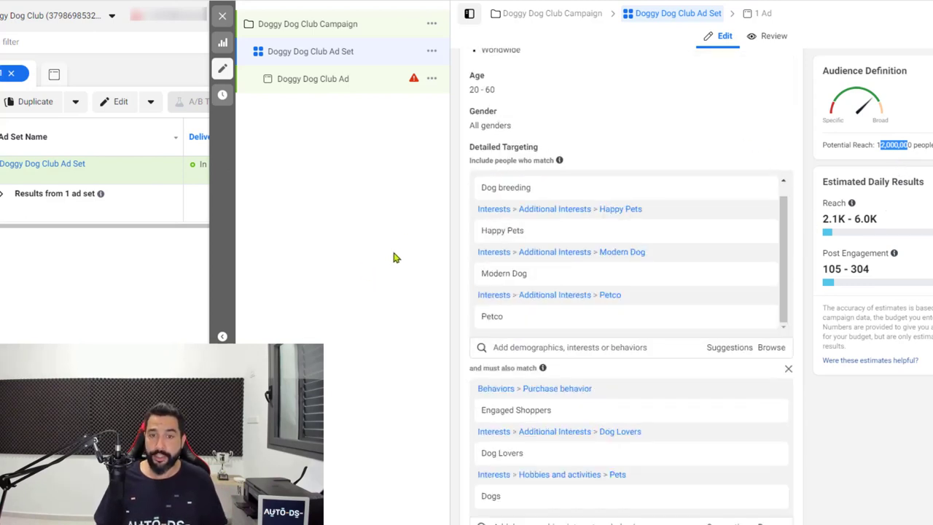
mouse_move(508, 197)
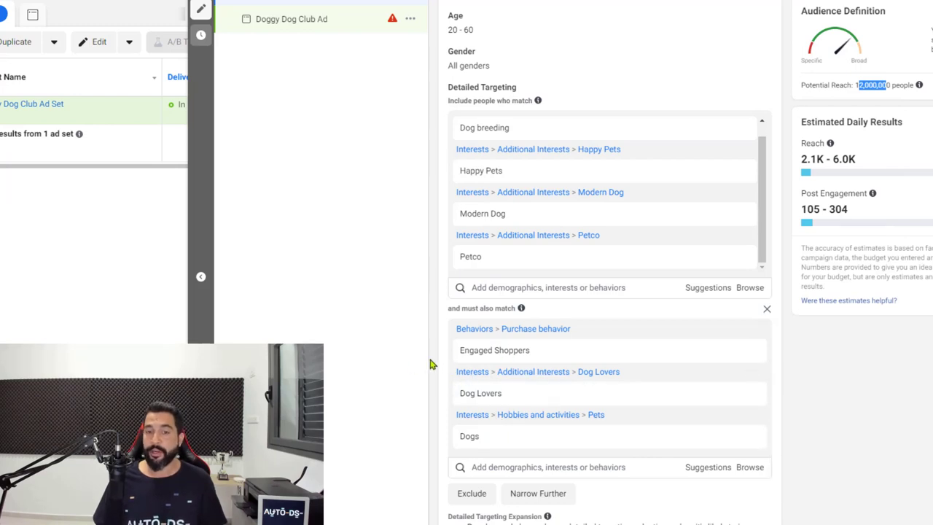
mouse_move(469, 213)
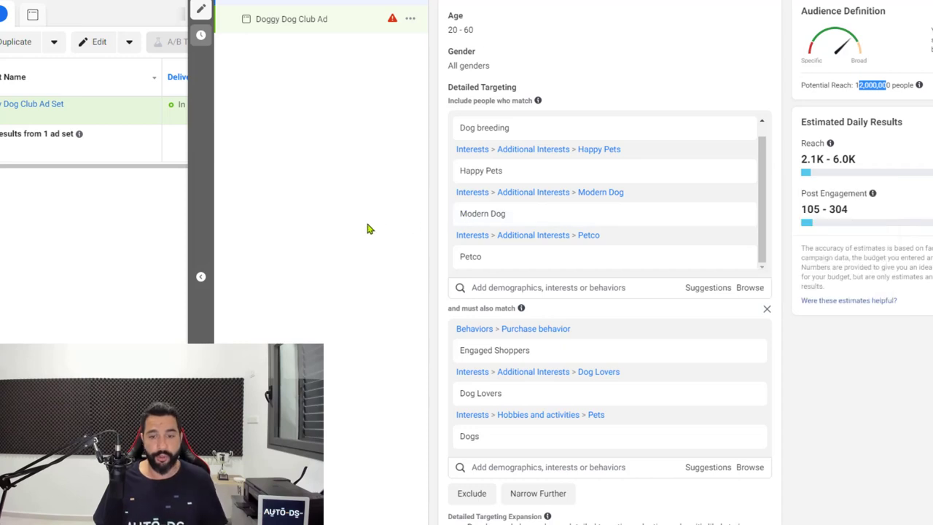
Open Doggy Dog Club Ad and review its identity, ad setup and ad creative sections.
left_click(322, 23)
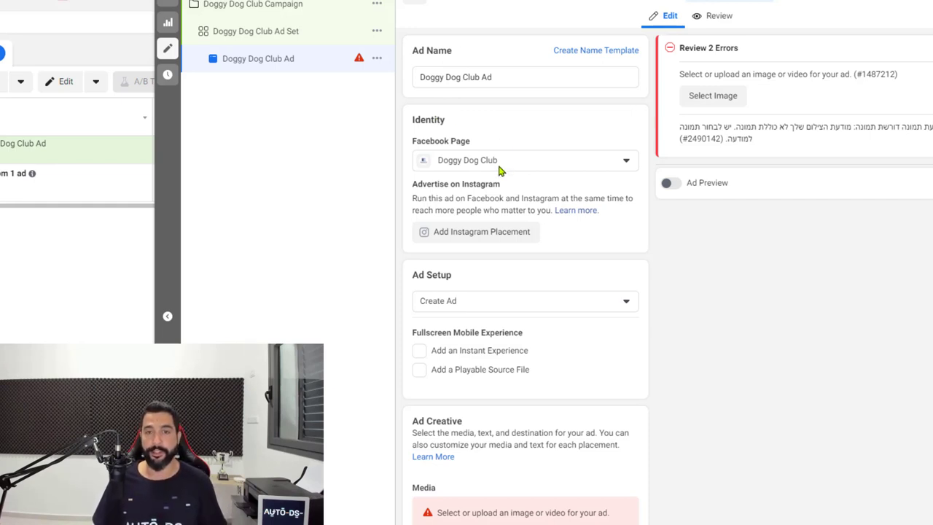
scroll(503, 175, "down", 5)
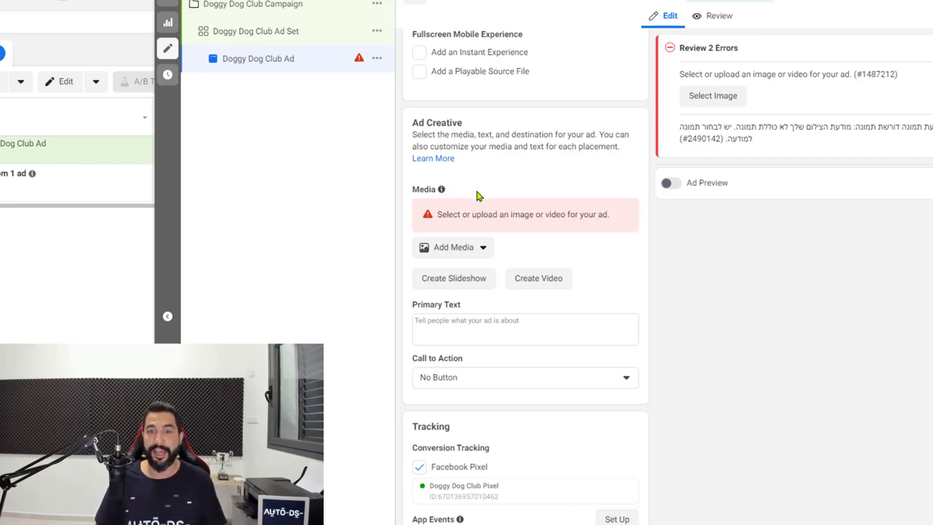
scroll(450, 158, "up", 1)
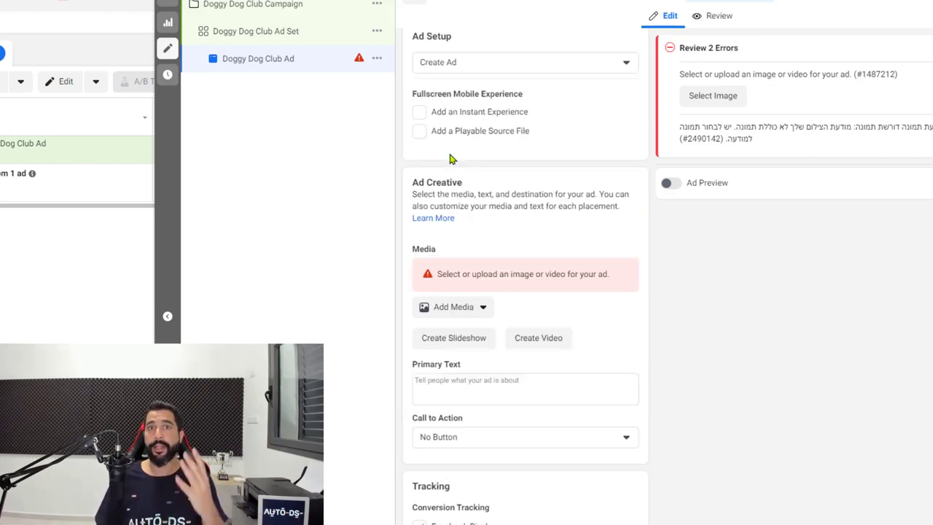
View the available ad setup choices and leave Create Ad selected.
left_click(447, 64)
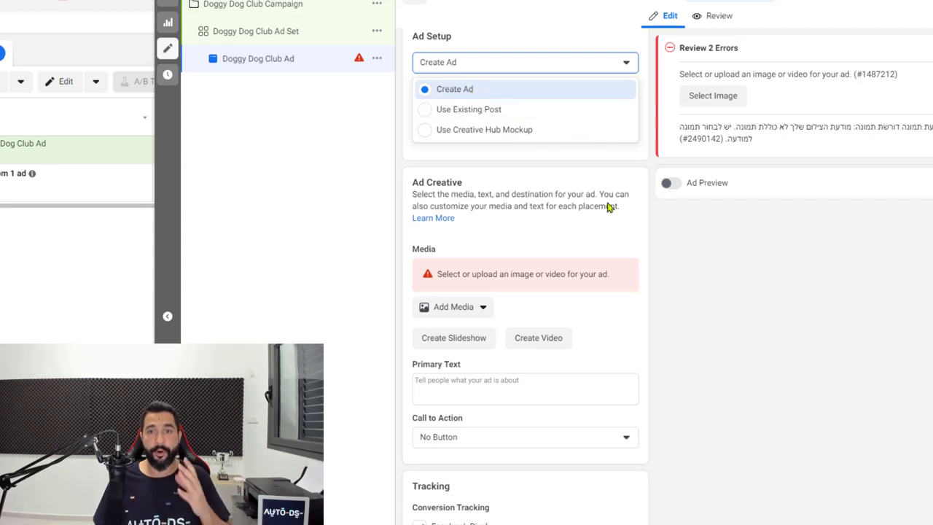
left_click(662, 245)
scroll(576, 226, "up", 1)
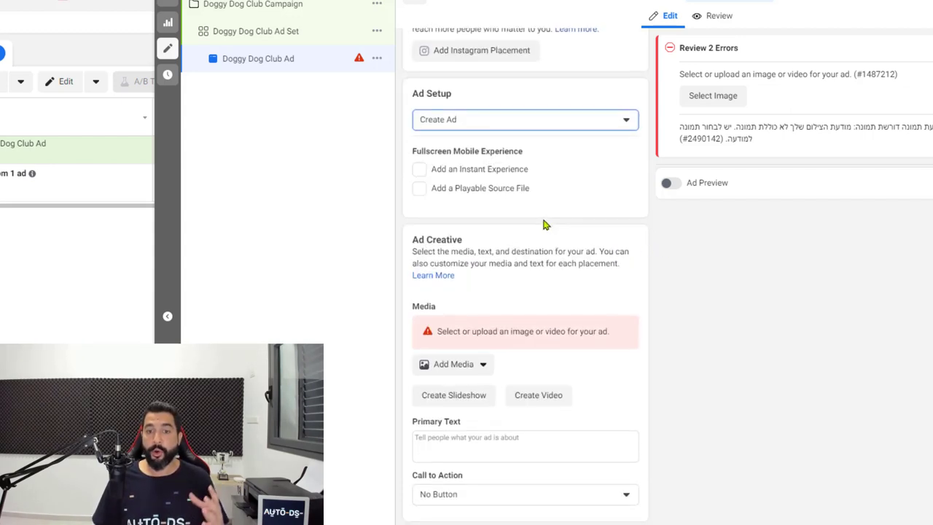
Open the Video Creation Kit from the ad creative section, browse its templates, and close it.
scroll(535, 224, "down", 3)
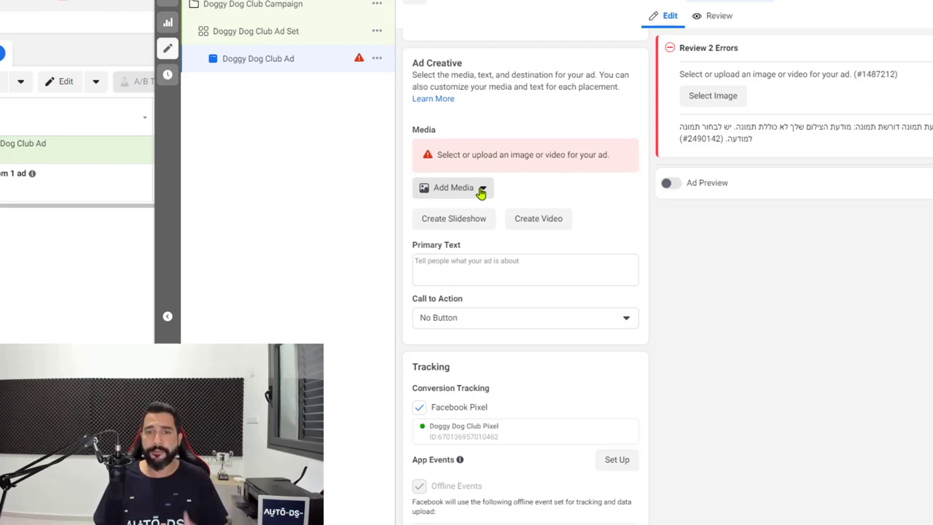
left_click(534, 230)
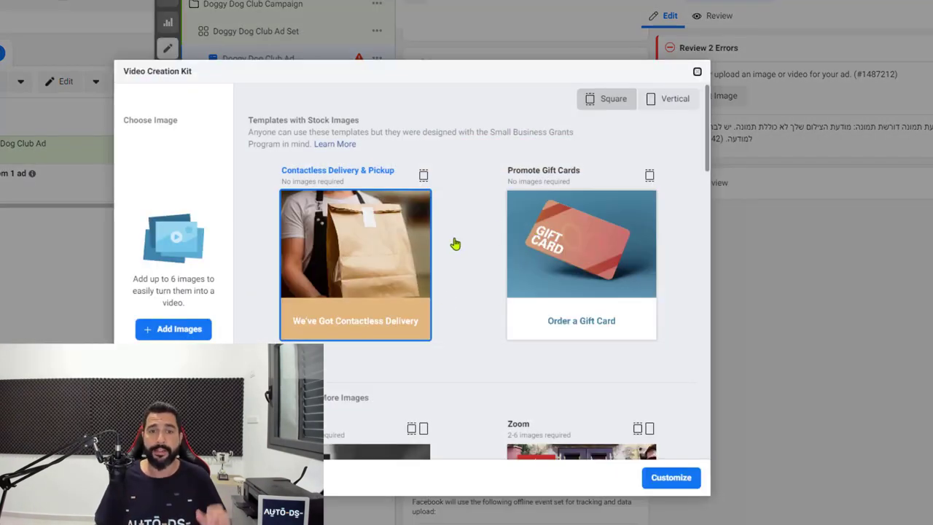
scroll(437, 292, "down", 4)
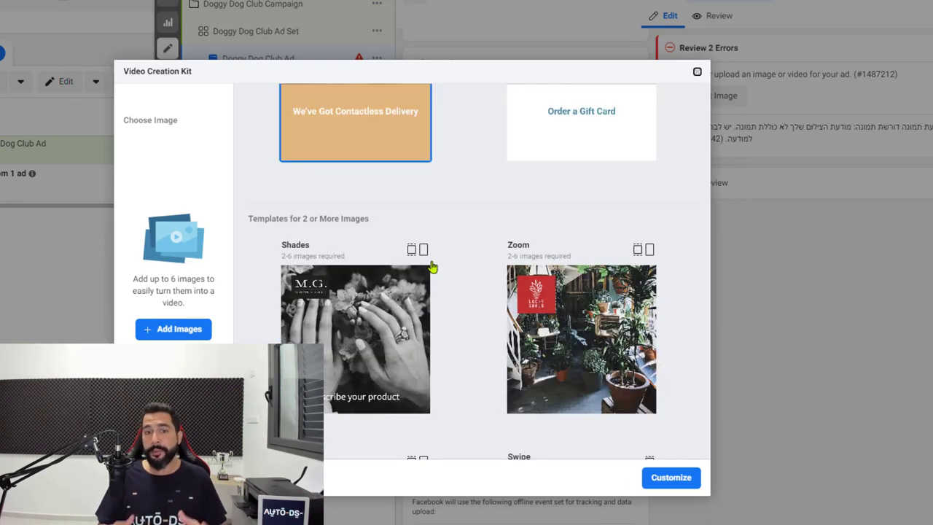
scroll(427, 260, "down", 2)
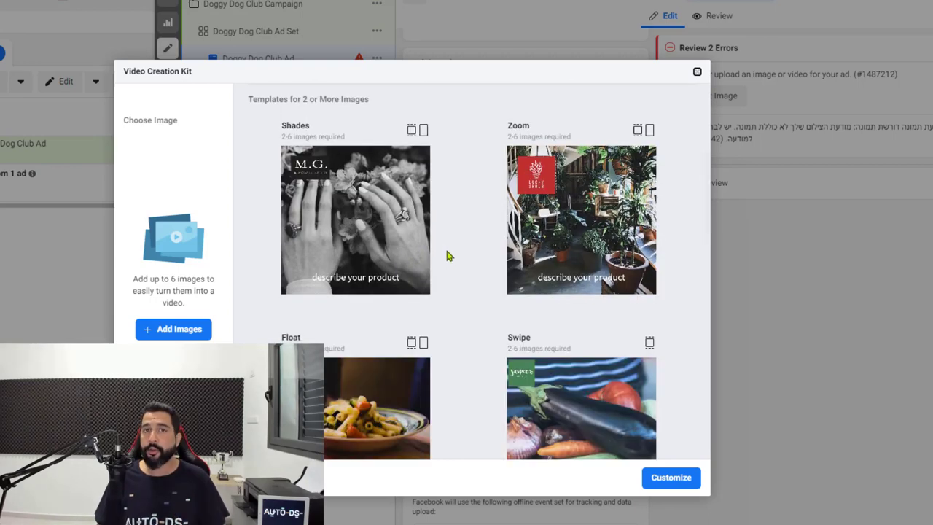
scroll(447, 255, "down", 1)
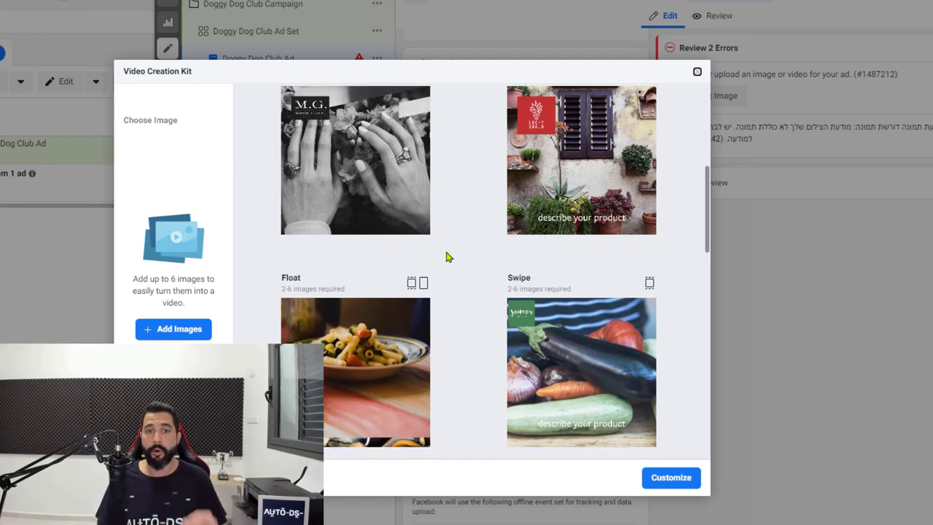
scroll(447, 258, "down", 1)
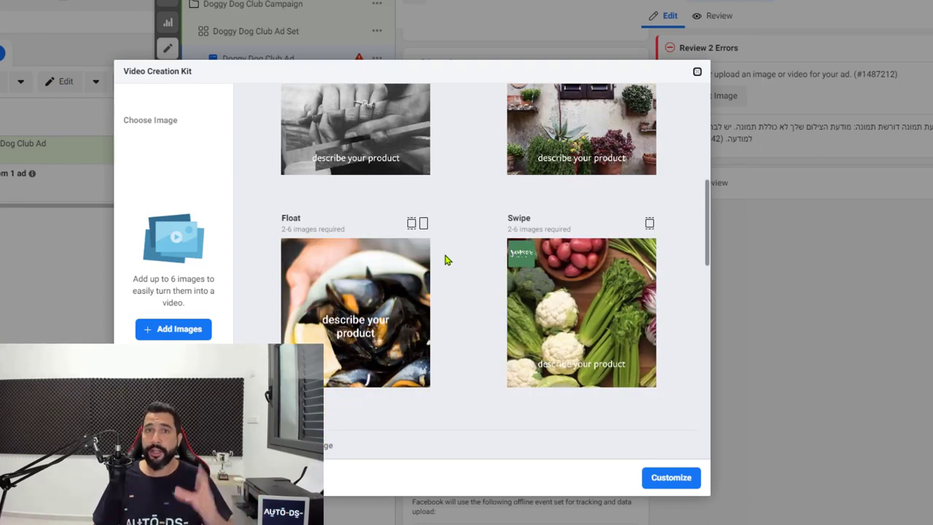
scroll(420, 253, "down", 2)
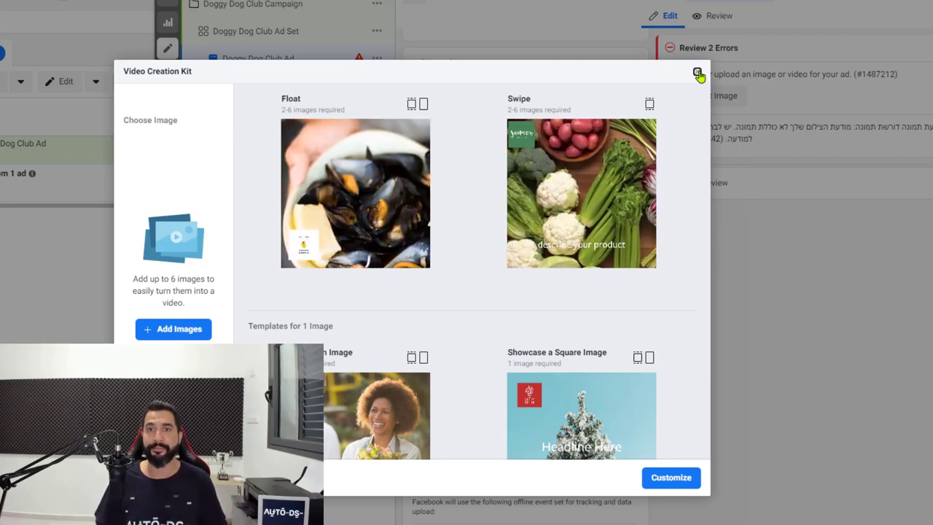
left_click(697, 73)
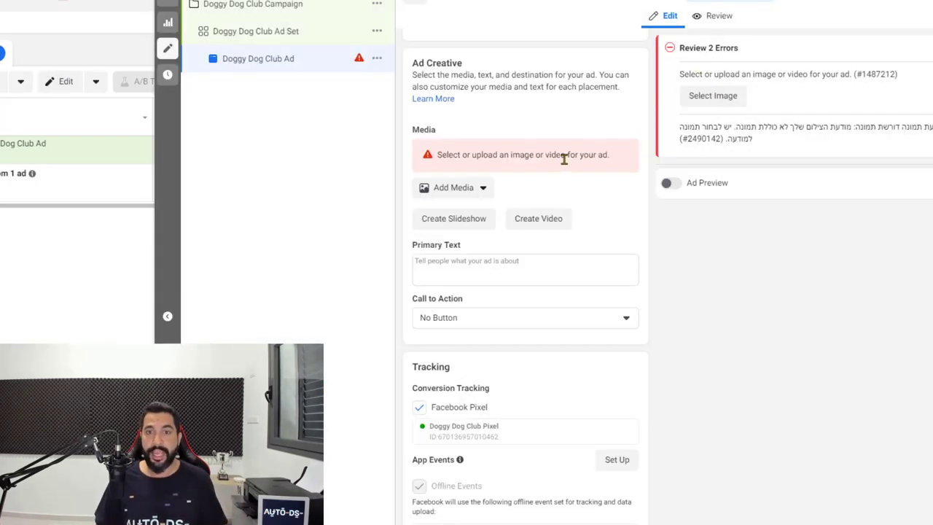
Upload the video duoleash 20s.mp4 from the computer as the ad's media.
left_click(453, 191)
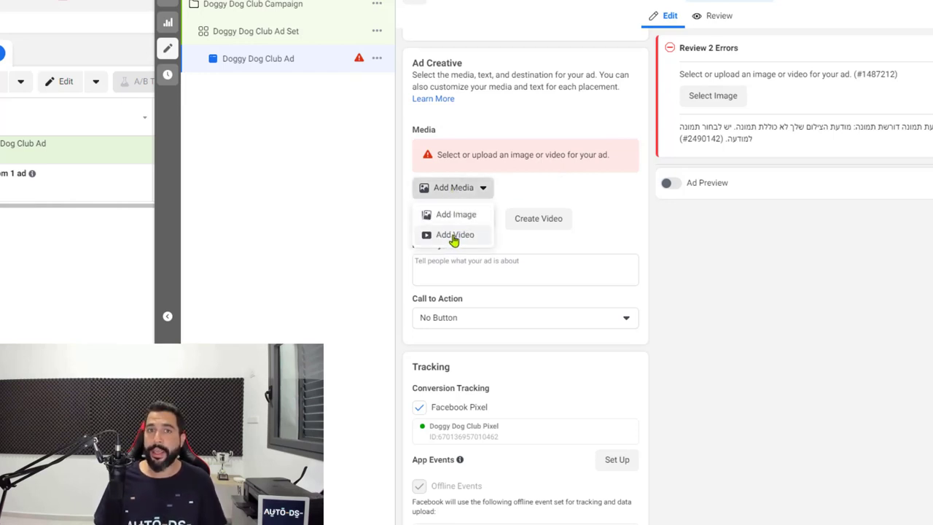
left_click(453, 237)
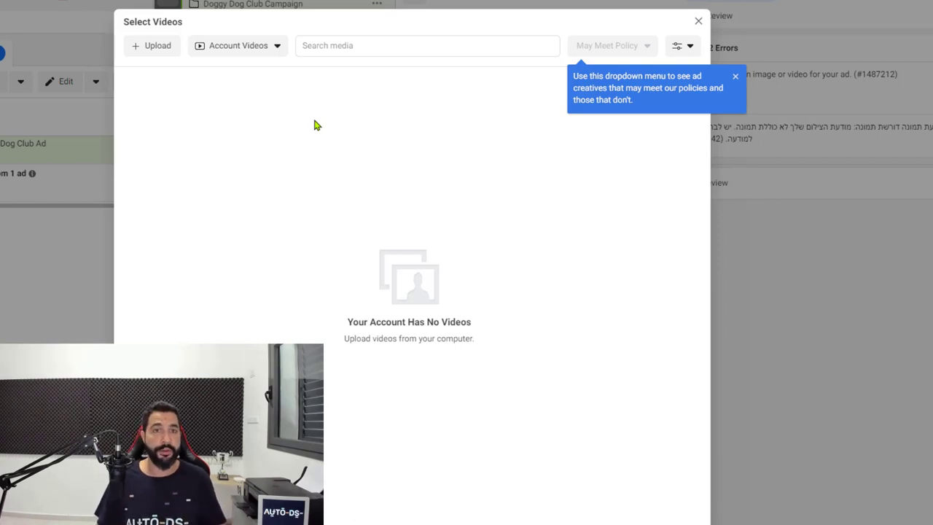
left_click(155, 48)
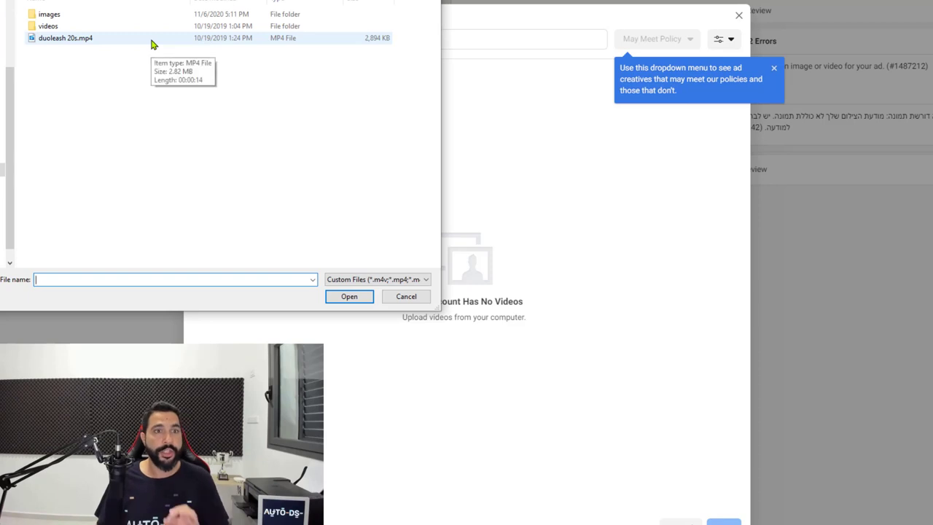
double_click(75, 40)
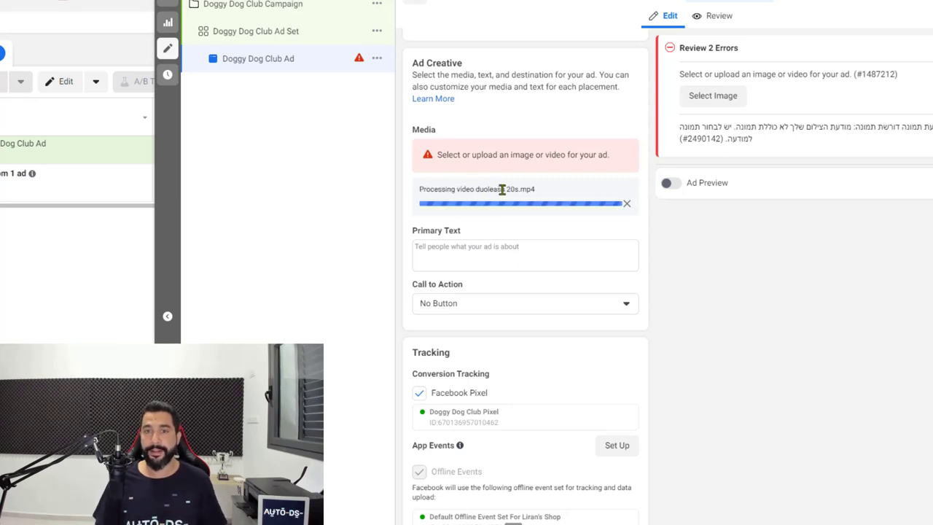
Play the uploaded video in the Facebook Feeds and Video Feeds ad previews.
scroll(587, 230, "down", 2)
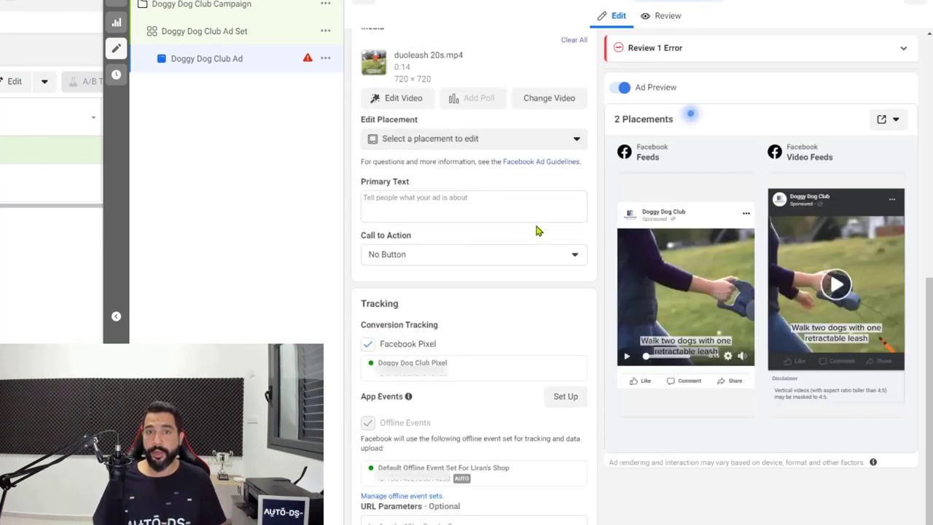
scroll(536, 231, "up", 2)
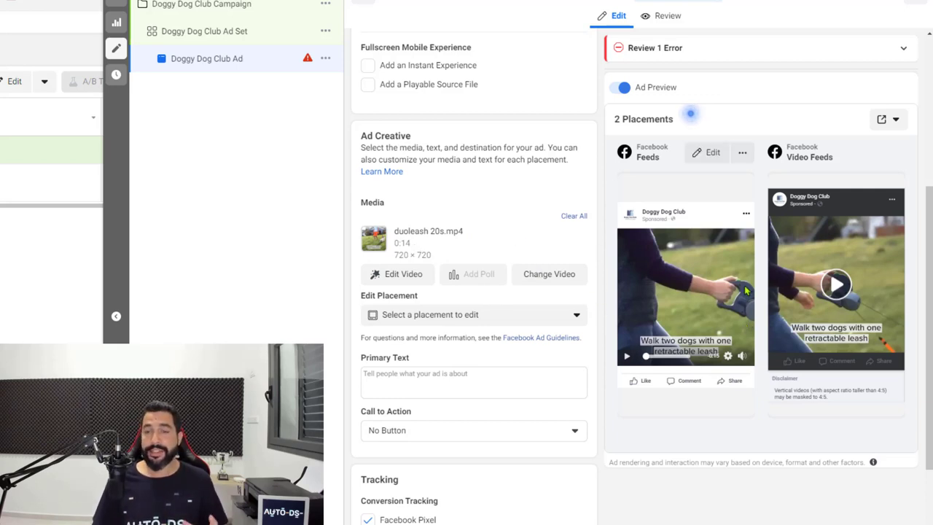
left_click(837, 288)
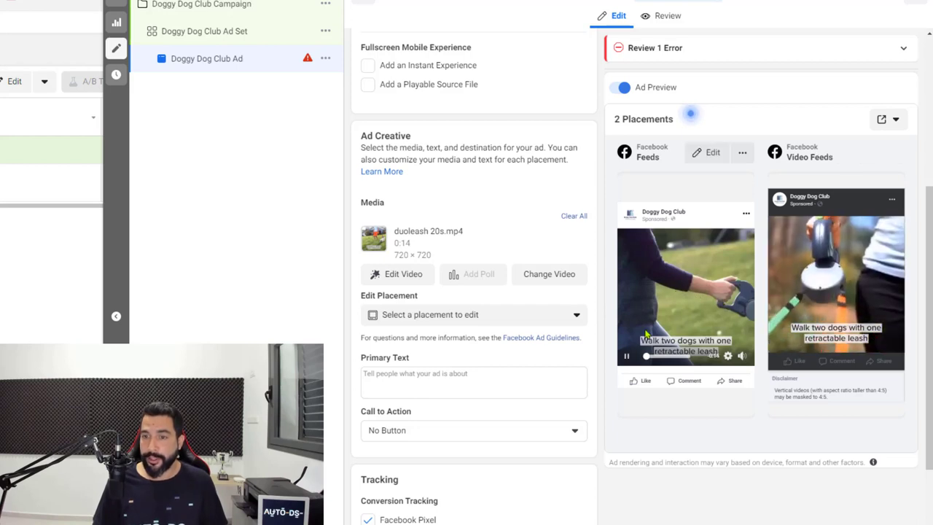
left_click(625, 263)
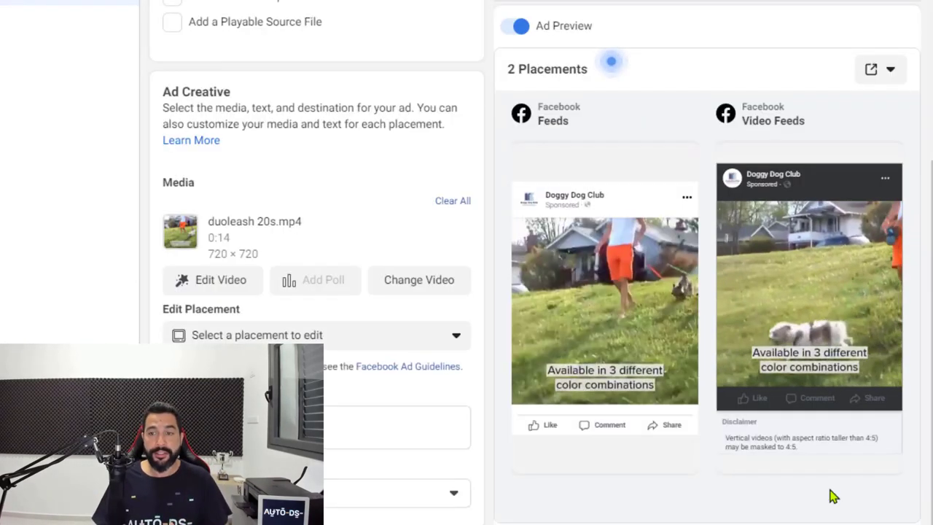
left_click(778, 312)
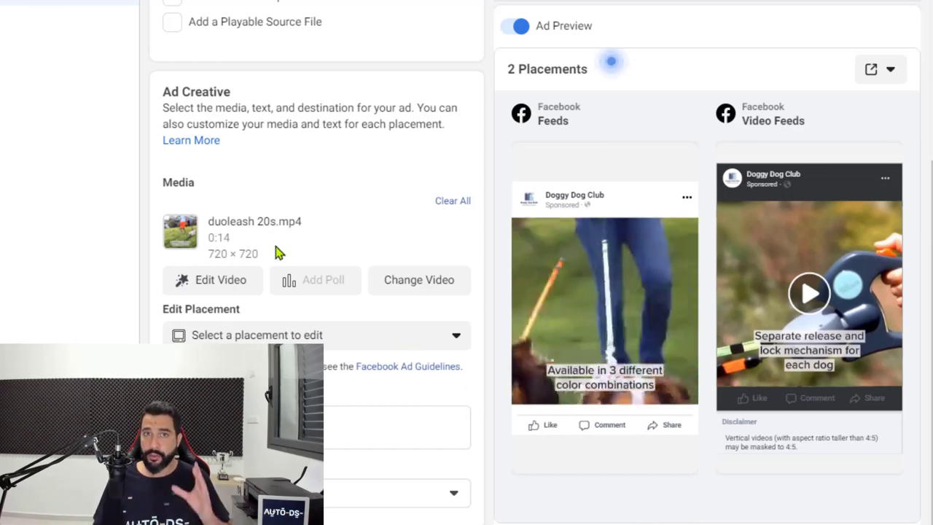
Enter emoji-framed primary text lines: Dual Dog Retractable Leash, For Dog Lovers with 2 Dogs, Control Each Leash Separately, Tangle-Free Mechanism, Shipping Is On Us!
scroll(283, 240, "down", 2)
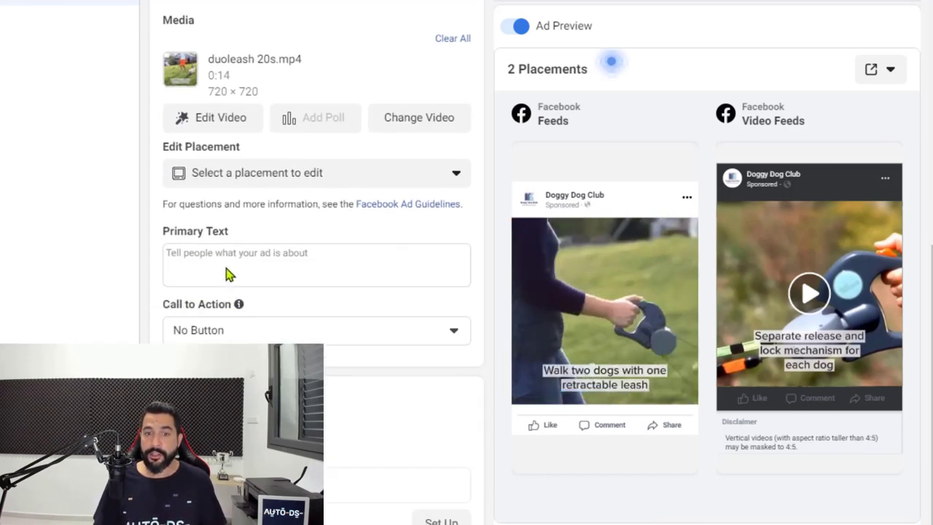
left_click(354, 231)
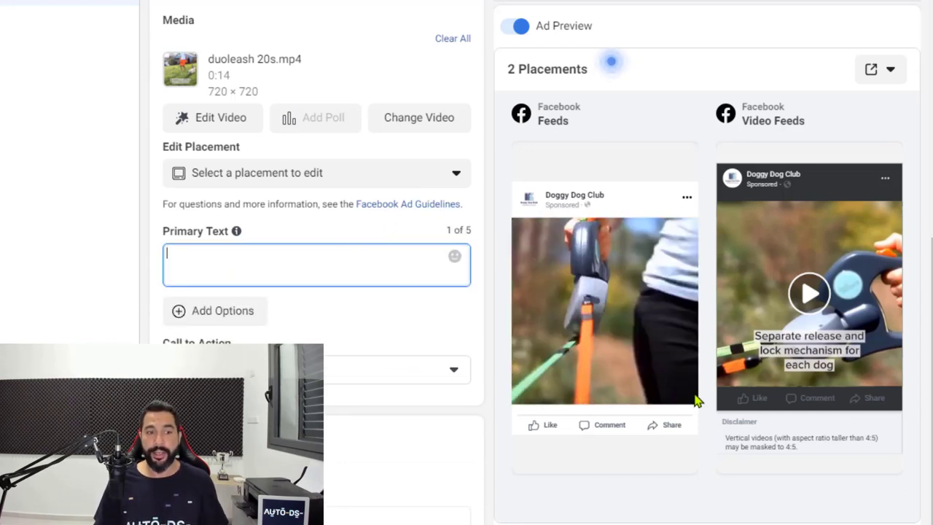
mouse_move(612, 406)
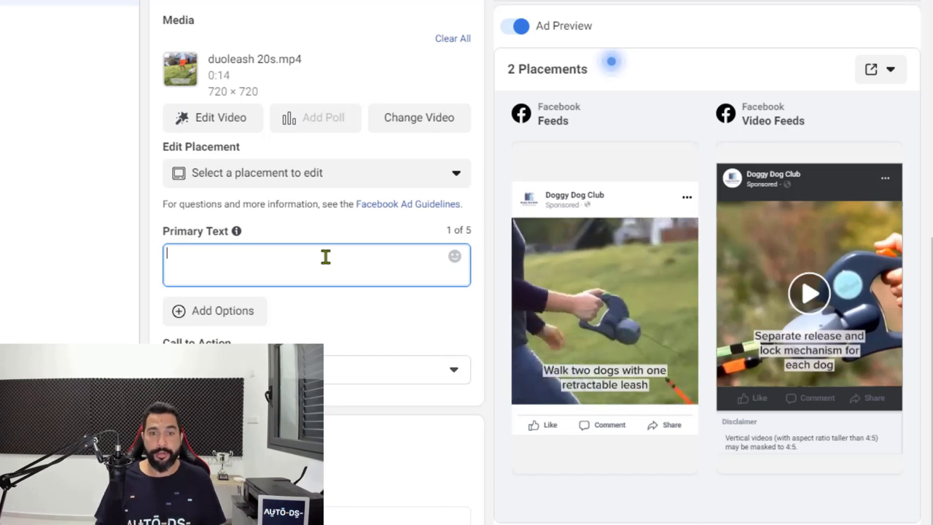
left_click(280, 260)
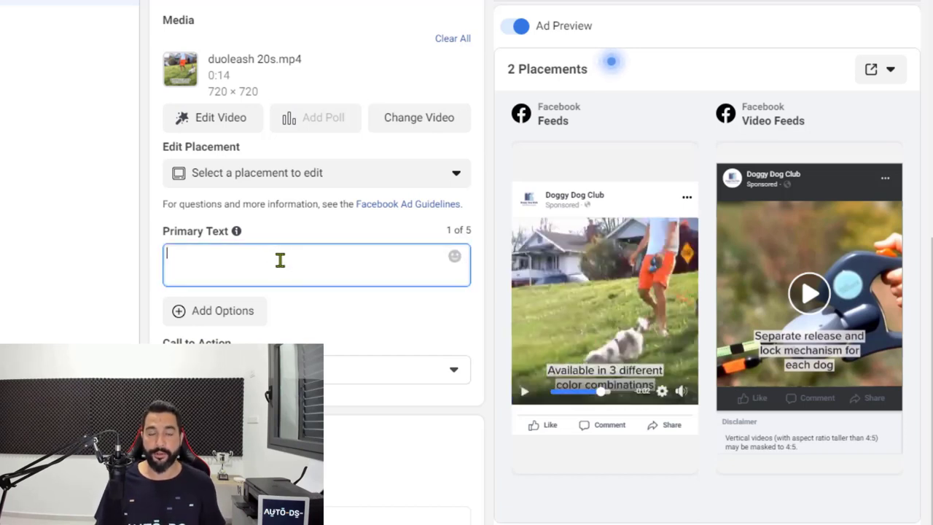
type("🐕 Dual Dog Retractable Leash 🐕 ❤ For Dog Lovers with 2 Dogs ❤ ⚪ Control Each Leash Separately ⚪ 🐕 Tangle-Free Mechanism 🐕 🚚 Shipping Is On Us! 🚚")
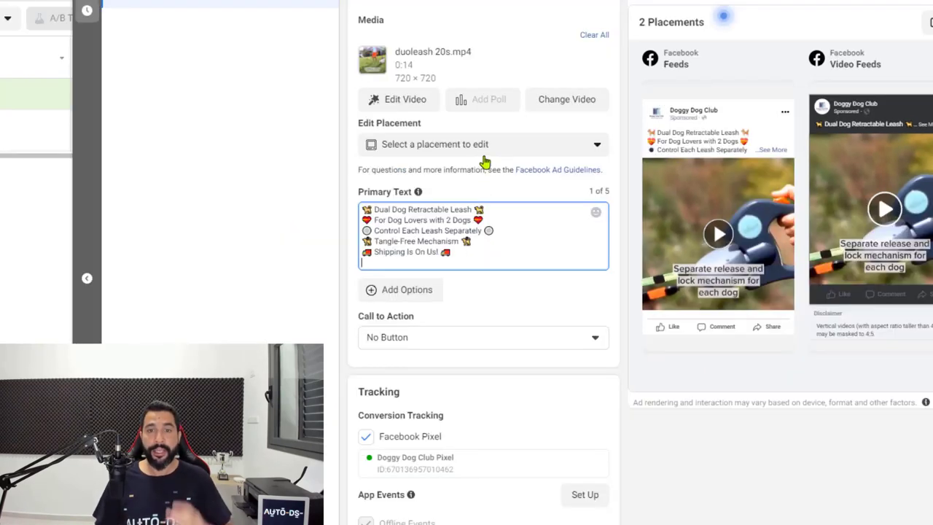
Remove the empty last line from the ad's primary text.
scroll(338, 177, "up", 3)
scroll(522, 150, "up", 2)
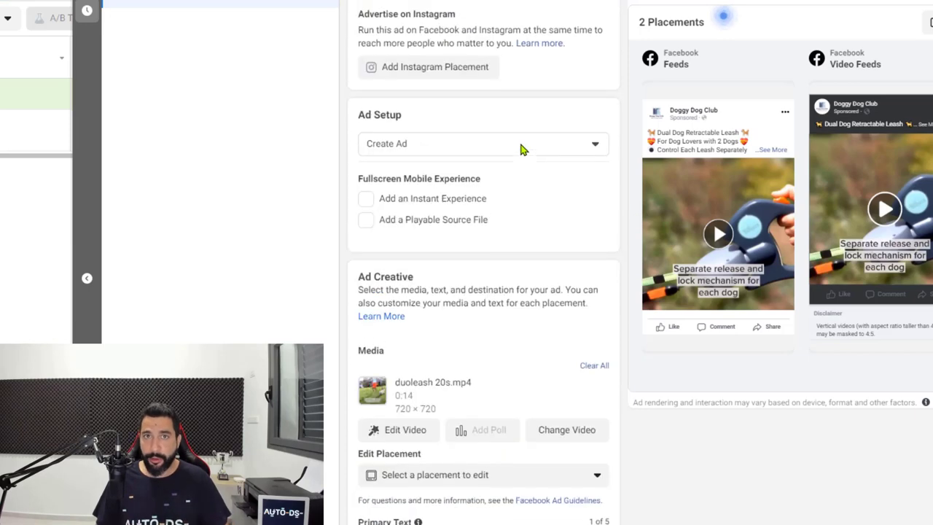
scroll(514, 150, "down", 5)
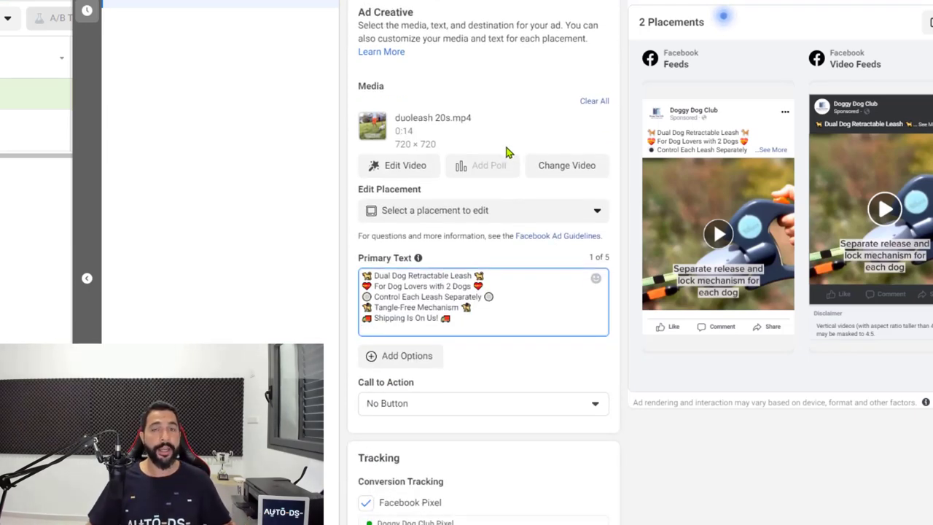
scroll(522, 191, "down", 2)
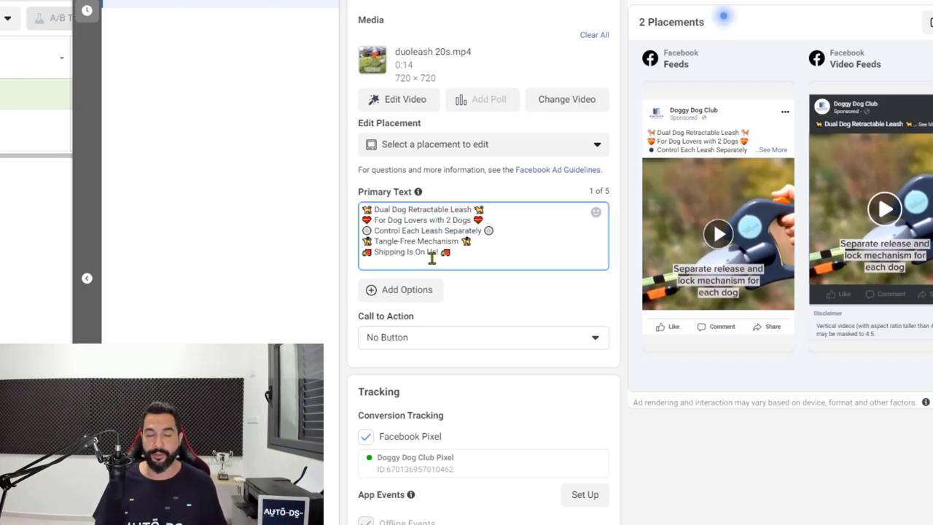
key("BackSpace")
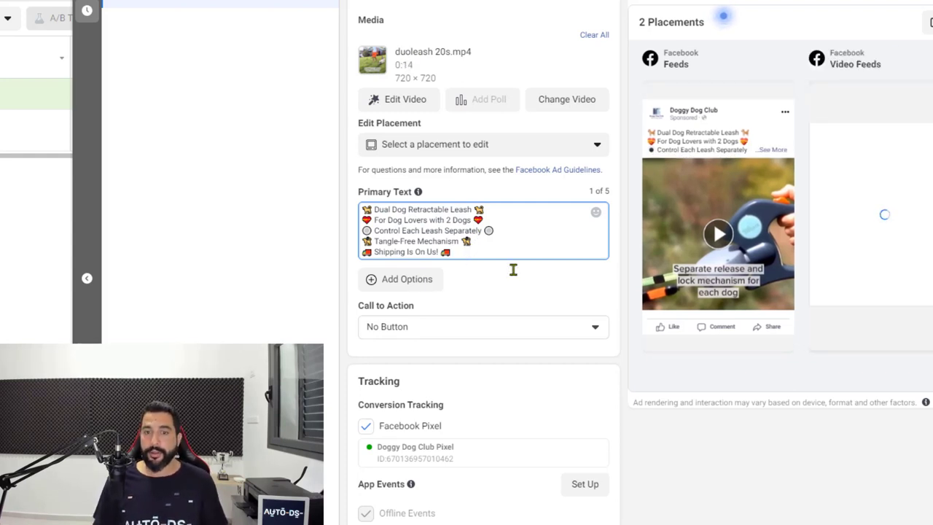
left_click(477, 276)
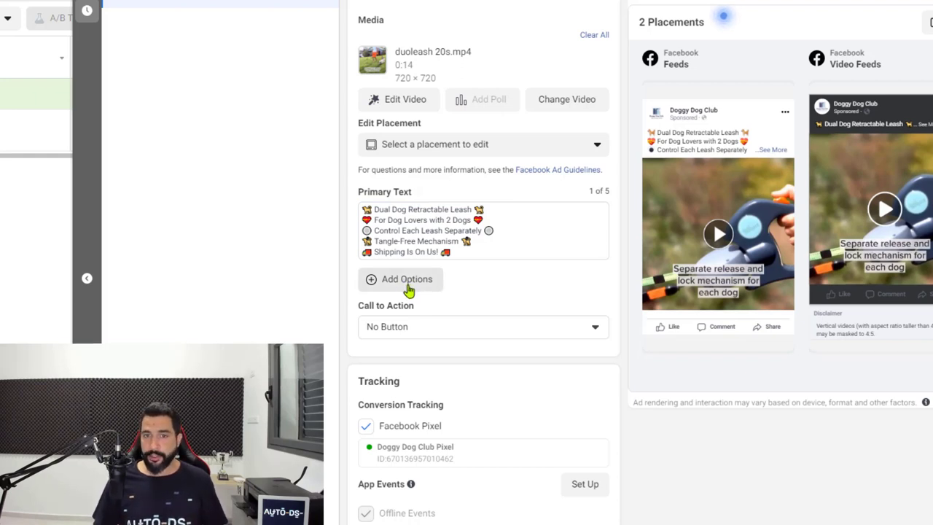
left_click_drag(394, 231, 510, 277)
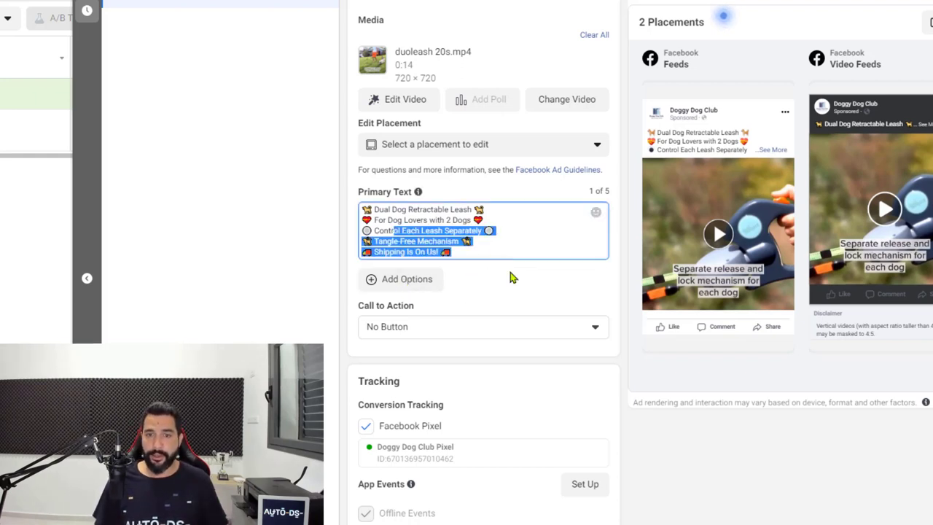
left_click(510, 277)
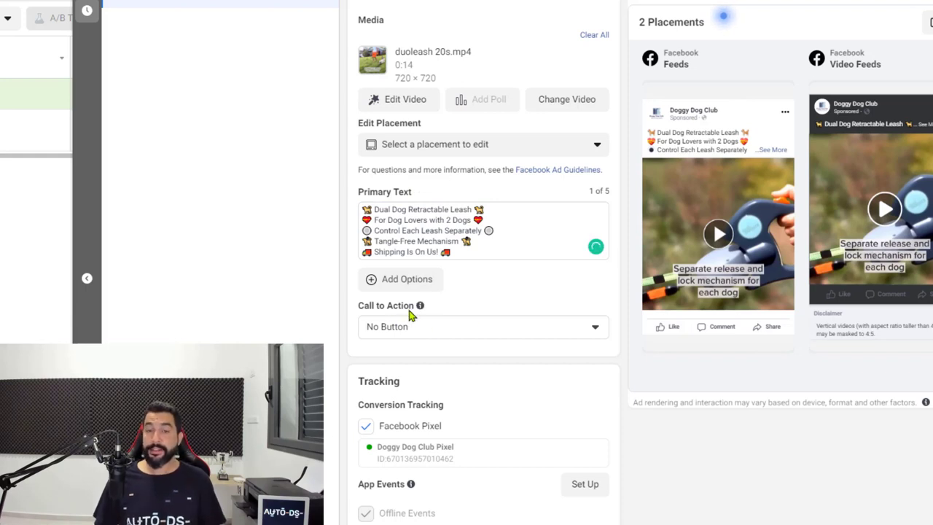
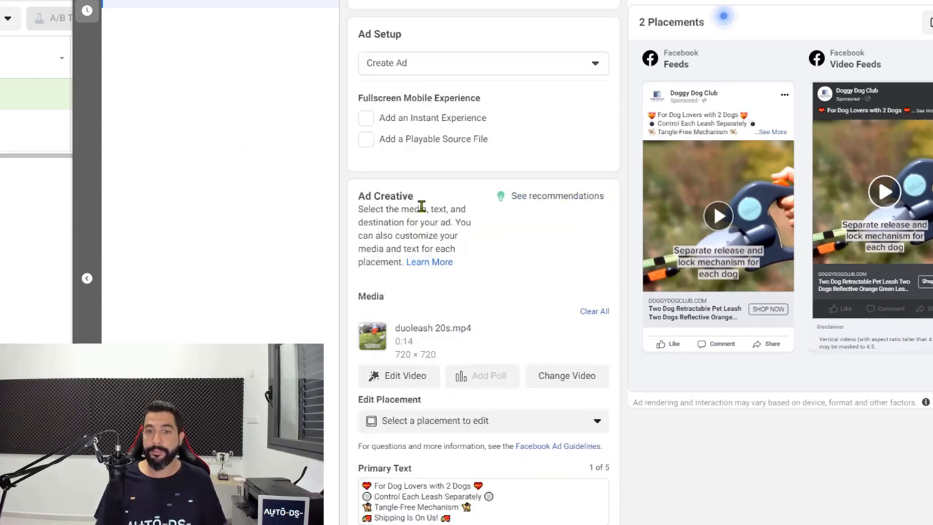
Review the ad creative settings and expand the full primary text in the Facebook Feeds preview.
scroll(504, 298, "down", 2)
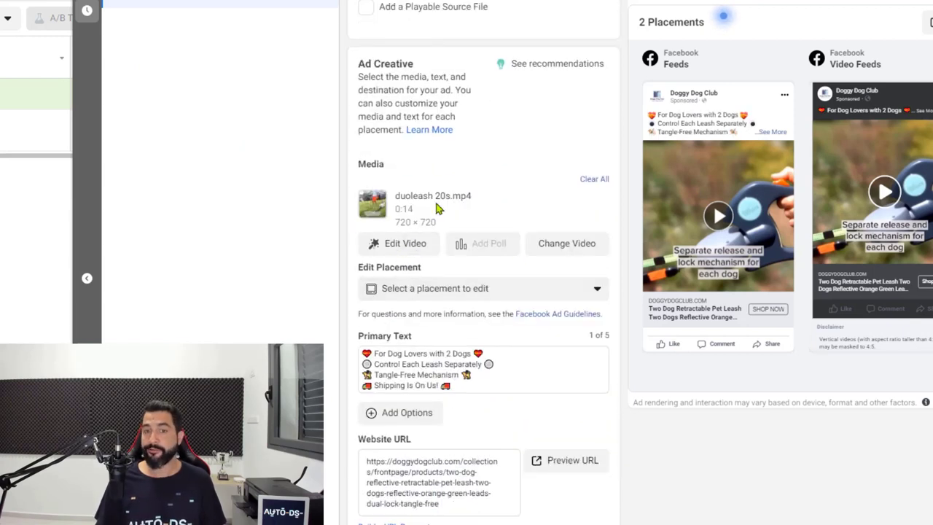
mouse_move(873, 111)
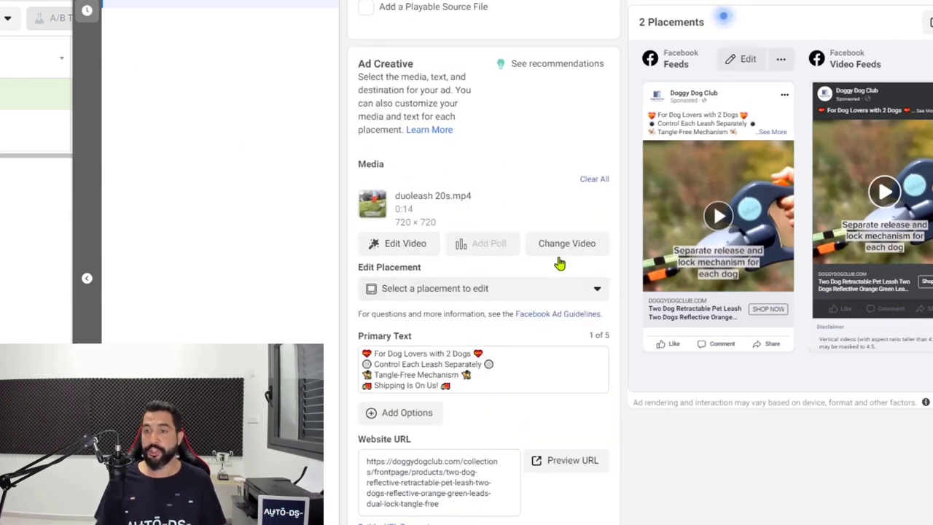
scroll(430, 295, "down", 2)
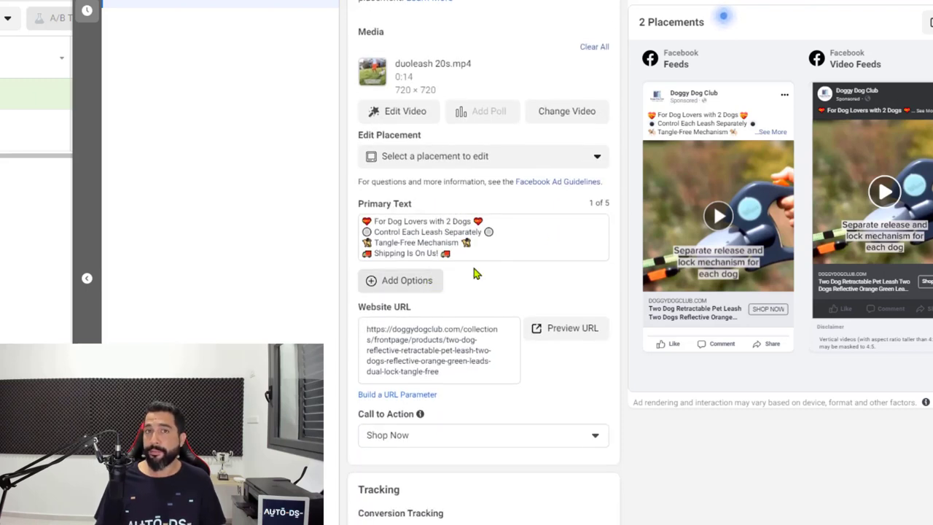
mouse_move(683, 125)
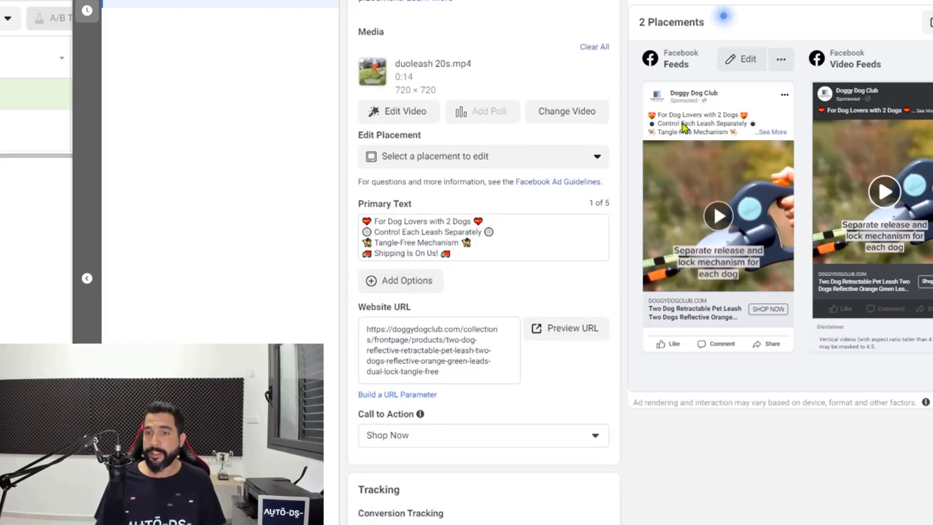
left_click(773, 133)
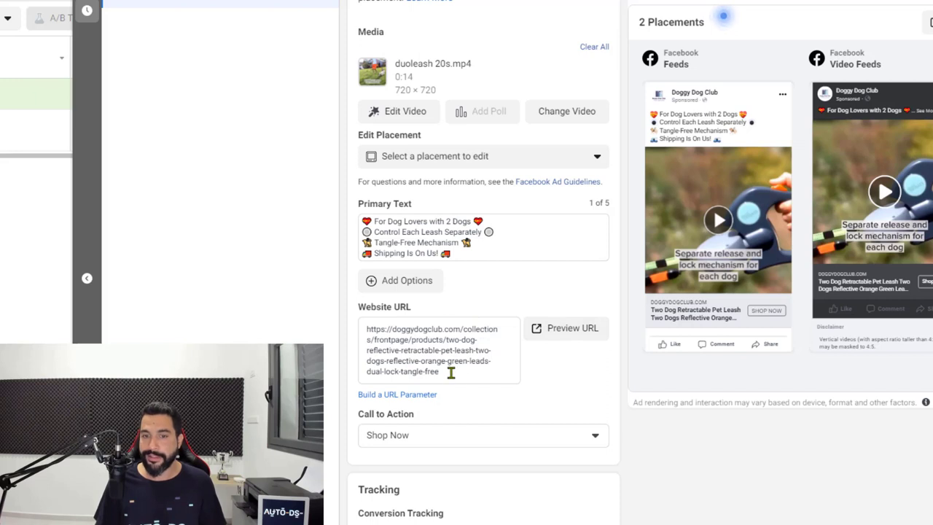
Examine the website URL that links the ad to the two-dog leash product page.
left_click_drag(445, 373, 357, 339)
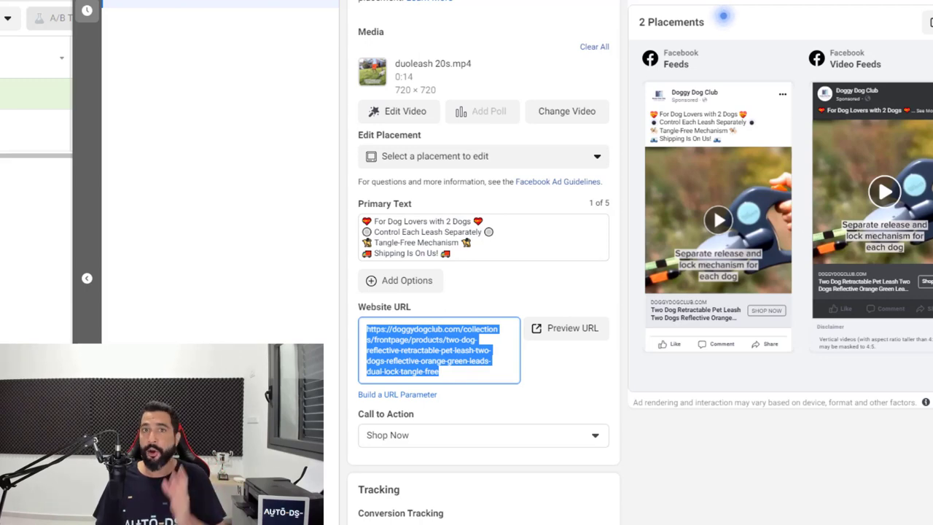
scroll(494, 381, "up", 1)
left_click(465, 375)
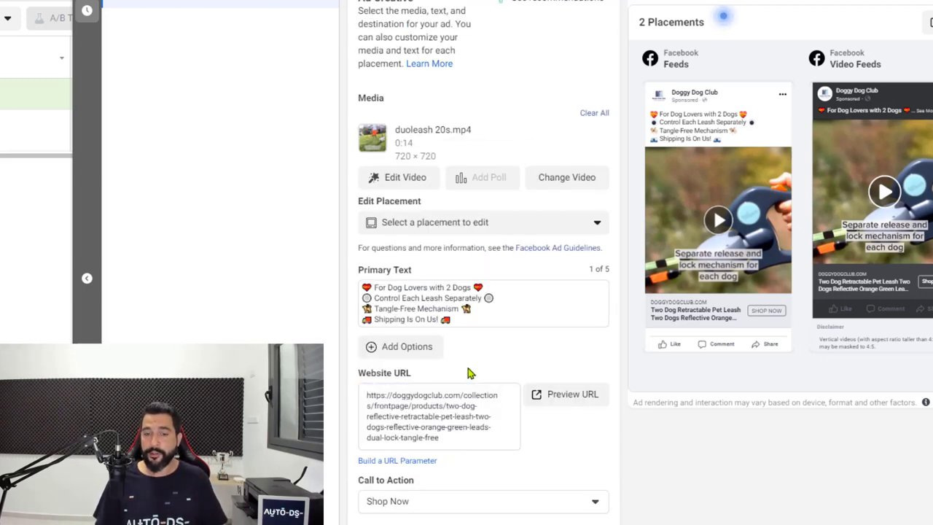
Check the ad's call to action and the Facebook Pixel chosen for conversion tracking.
scroll(468, 373, "down", 3)
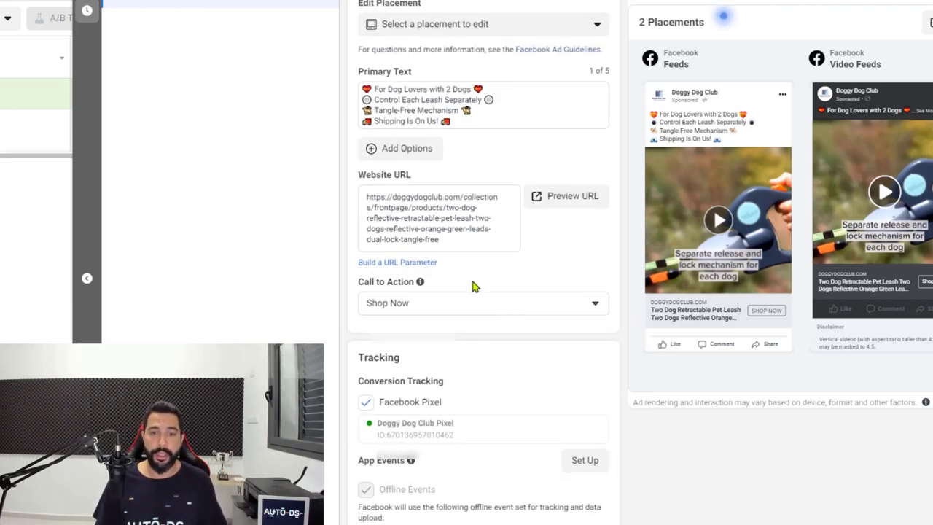
scroll(427, 294, "down", 1)
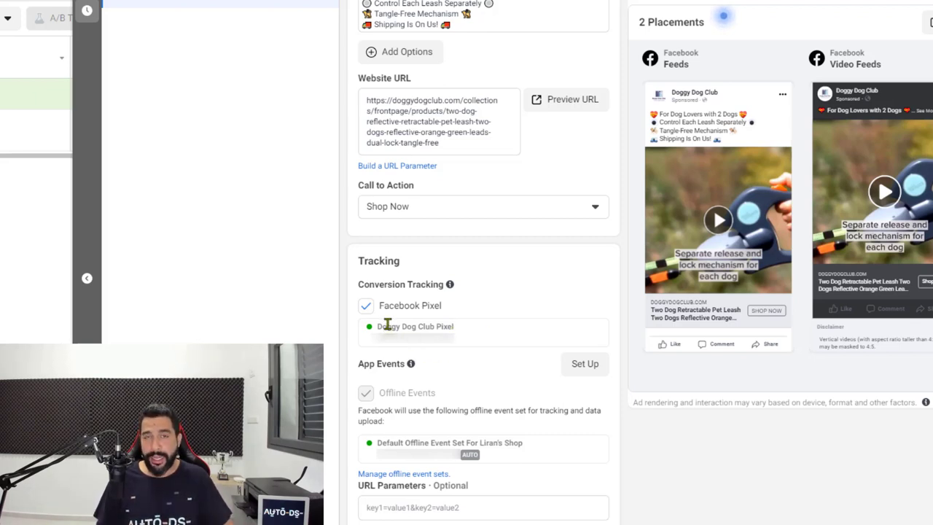
left_click_drag(381, 326, 438, 328)
left_click(430, 338)
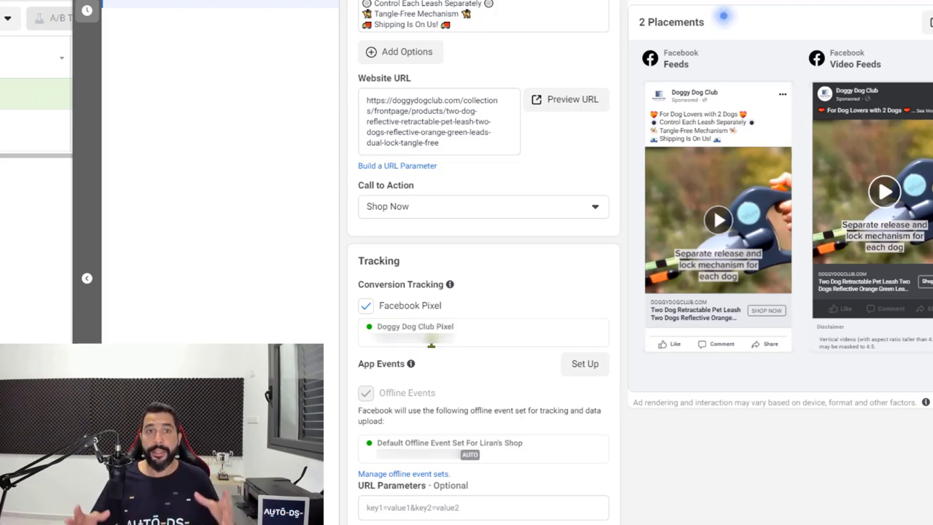
Review the ad's identity, ad setup and ad creative sections against the two placement previews.
scroll(518, 317, "up", 9)
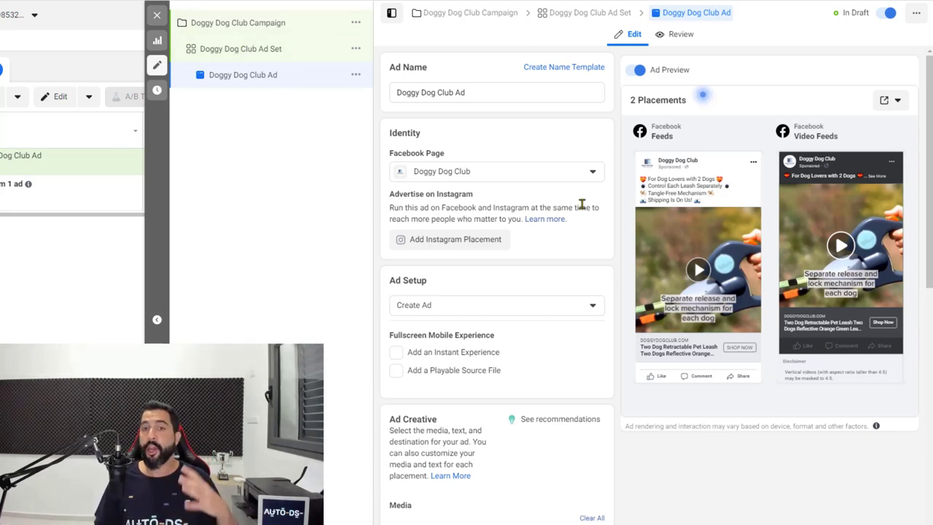
mouse_move(708, 185)
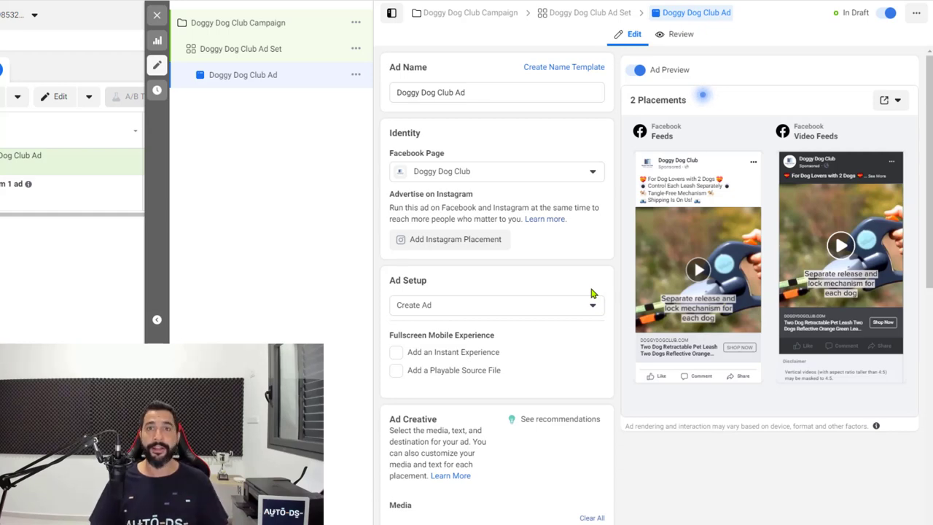
scroll(596, 304, "down", 5)
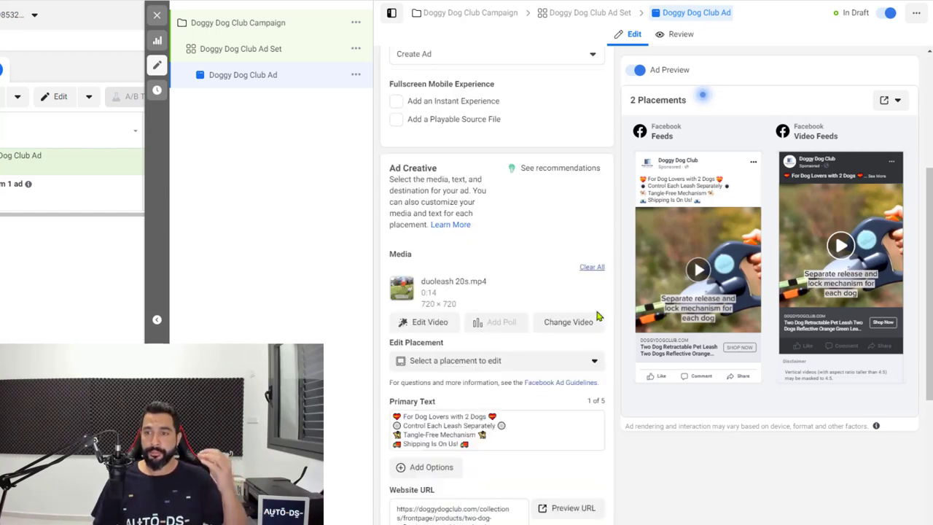
Publish the Doggy Dog Club campaign together with its ad set and ad, and close the ad editor.
scroll(597, 316, "down", 3)
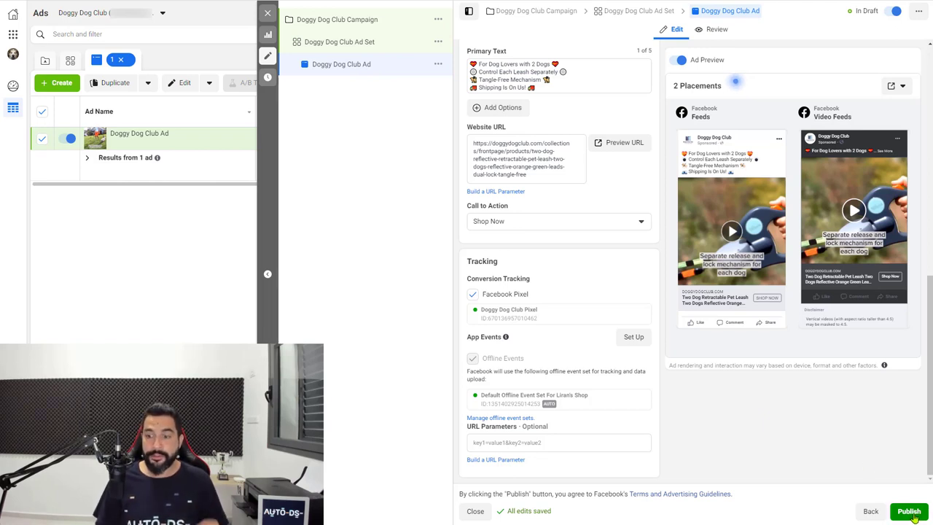
left_click(912, 513)
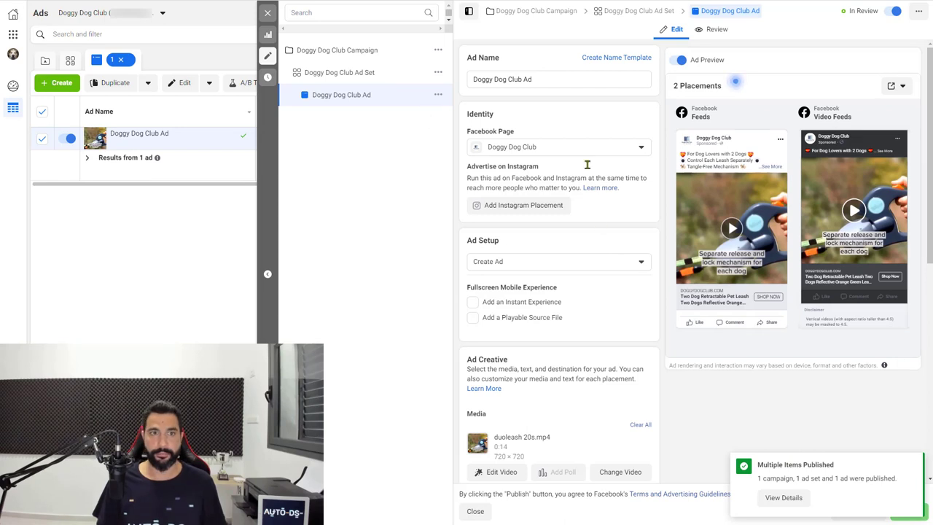
left_click(268, 15)
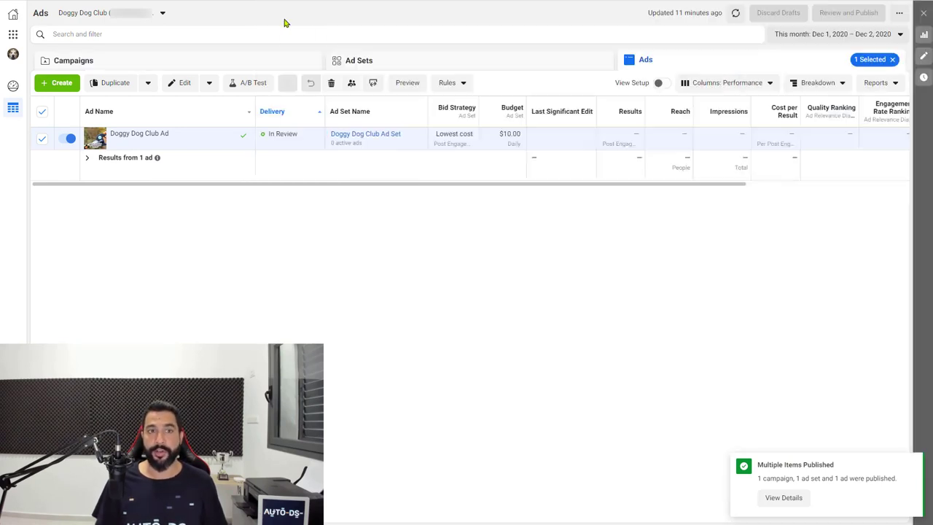
Check the delivery status of the Doggy Dog Club campaign, its ad set and its ad.
left_click(85, 65)
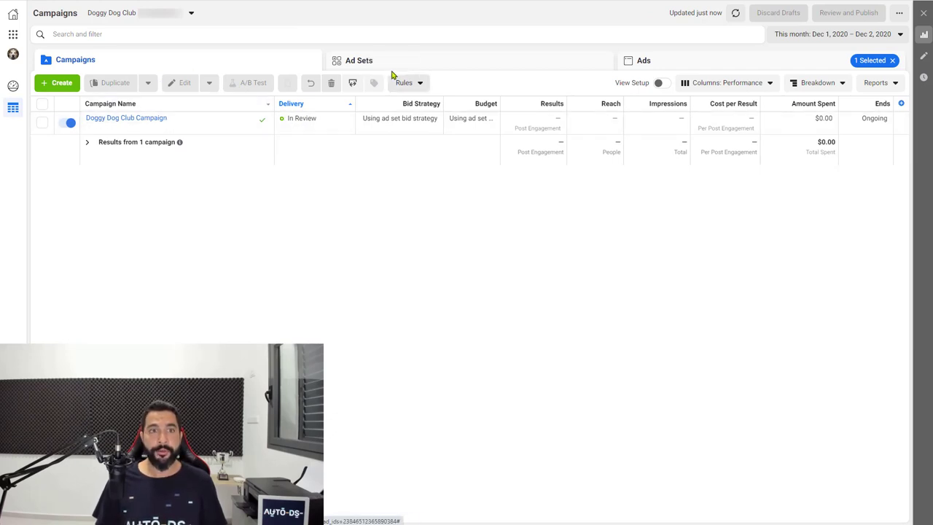
left_click(360, 66)
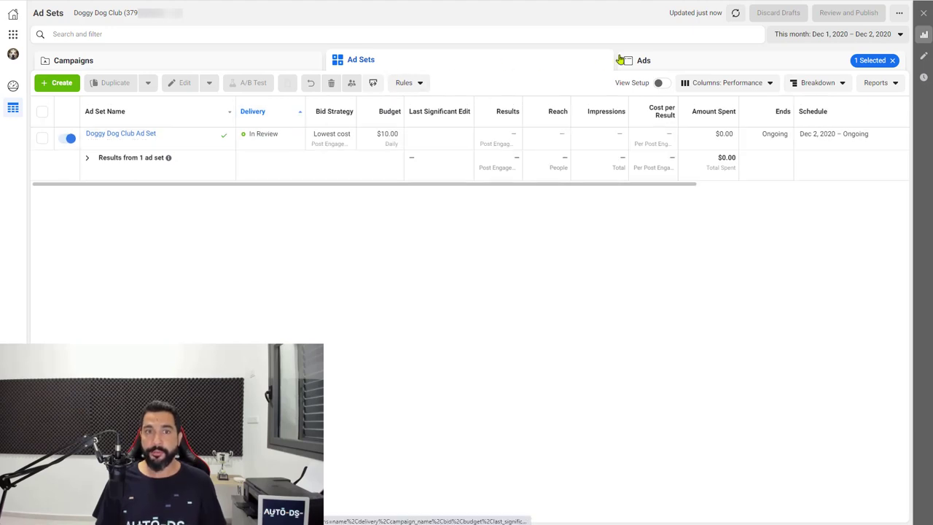
left_click(660, 64)
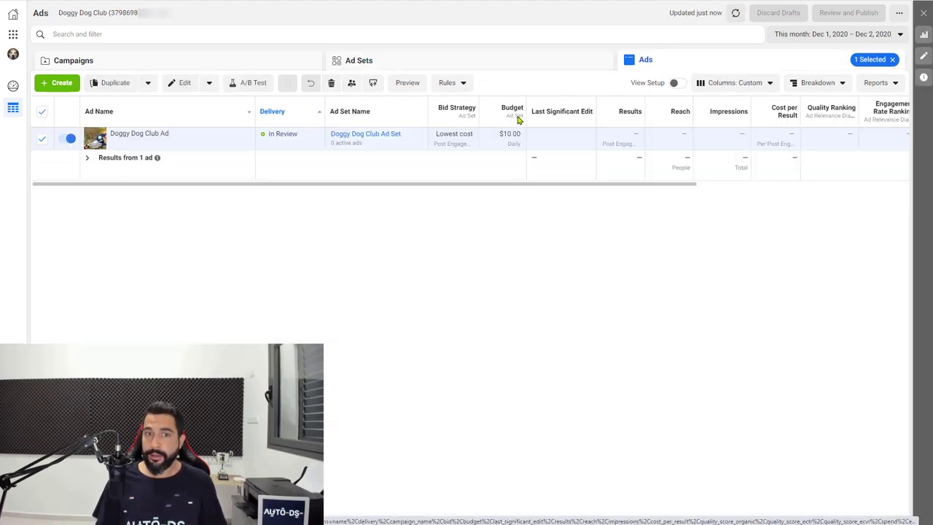